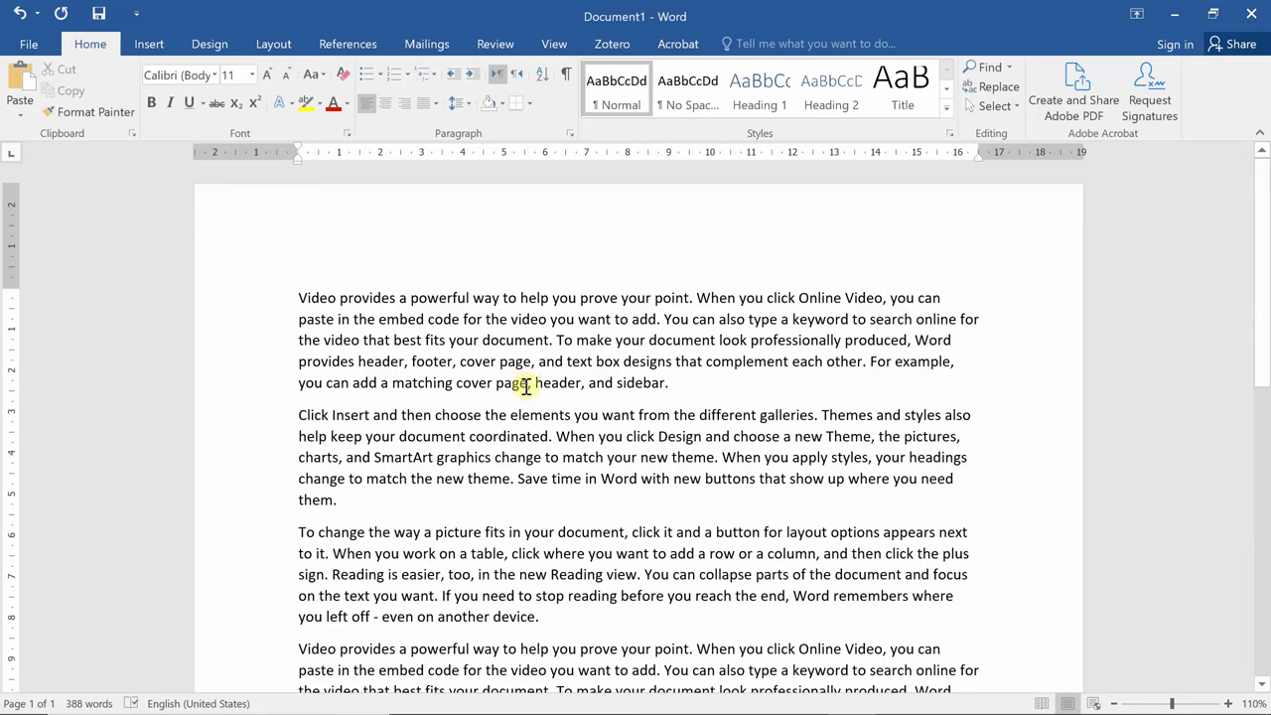
Step: Add footnote 1 after 'cover page' reading 'The first page that gives general information about the document'
{"action": "left_click", "coordinate": [343, 52]}
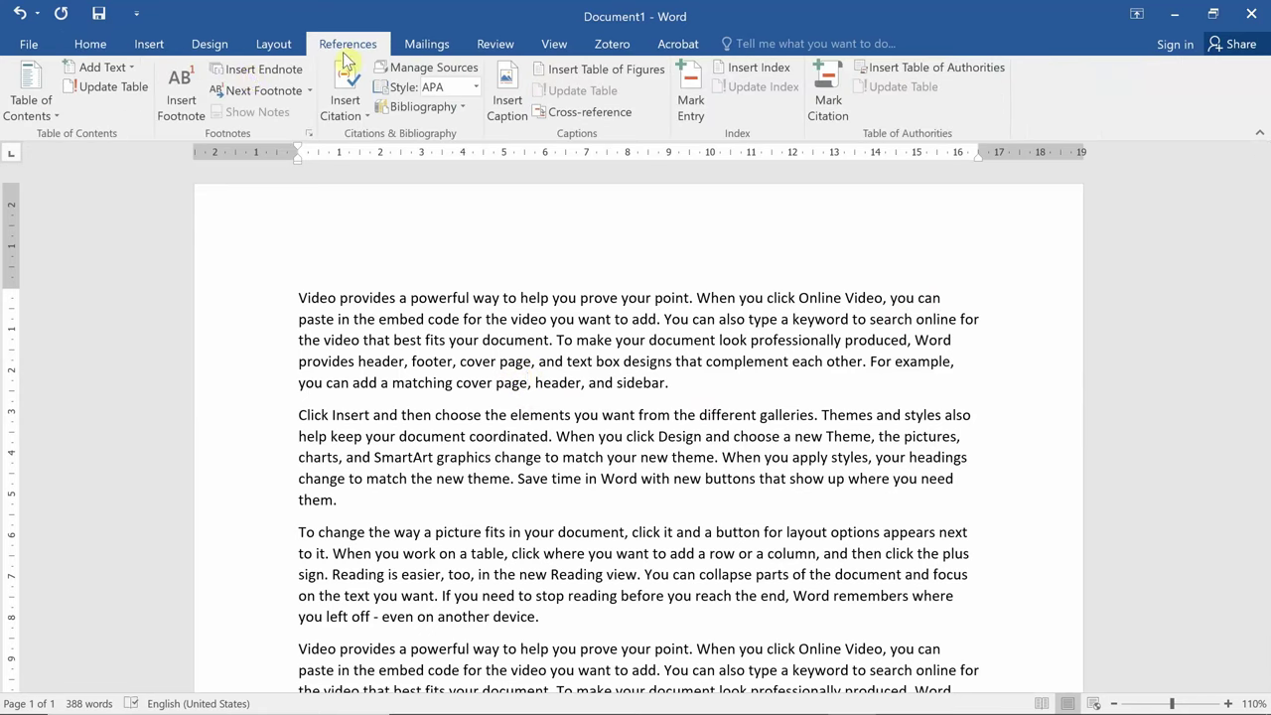
{"action": "left_click", "coordinate": [194, 91]}
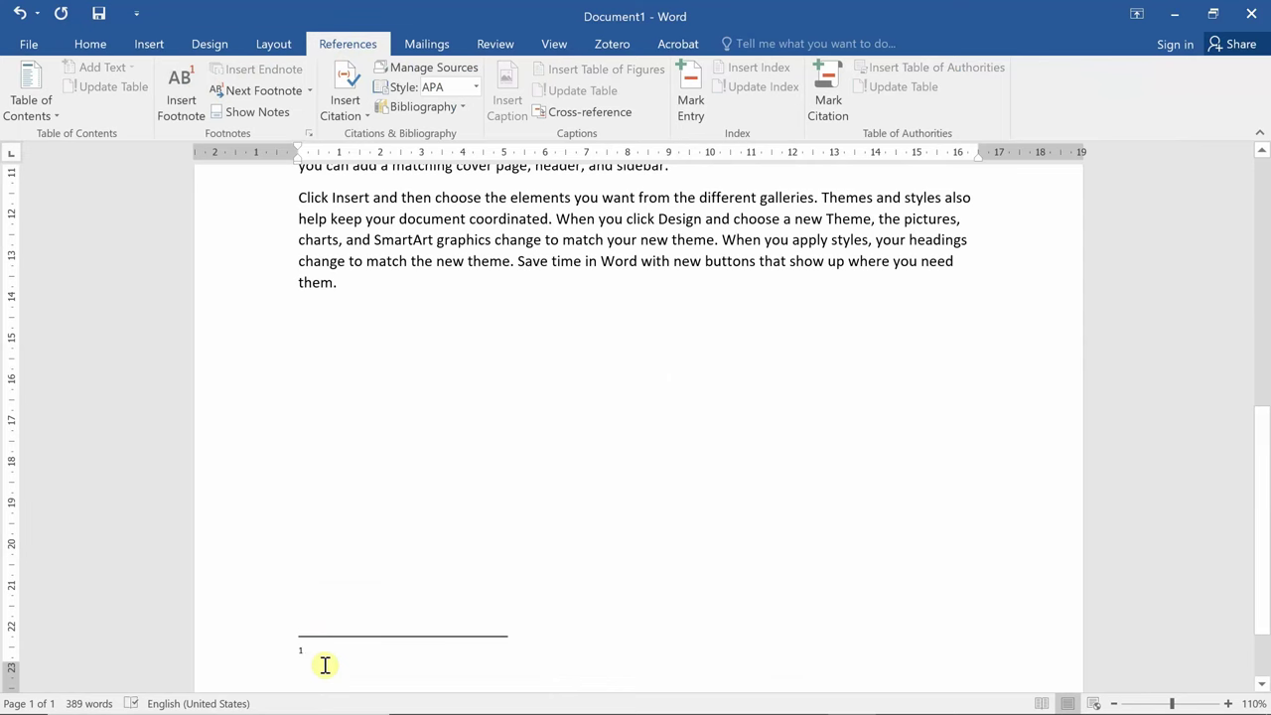
{"action": "type", "text": "Th"}
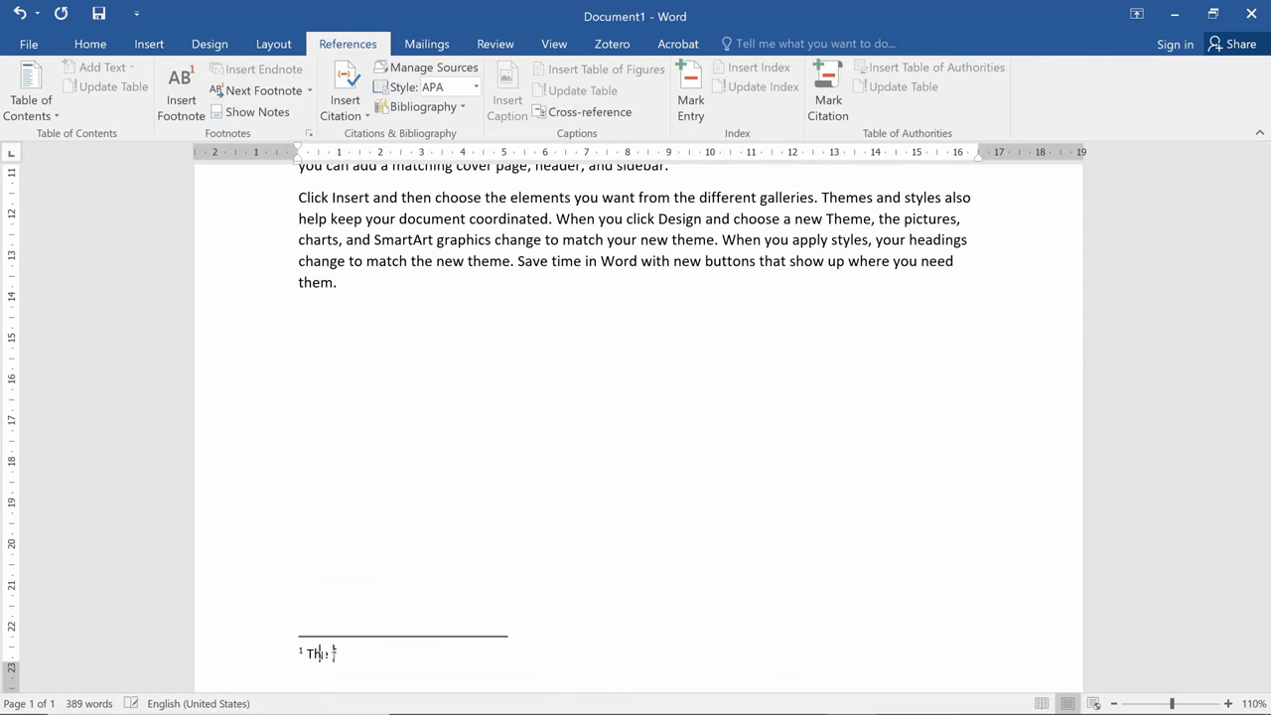
{"action": "type", "text": "e first pag"}
{"action": "type", "text": "e that g"}
{"action": "type", "text": "ives gene"}
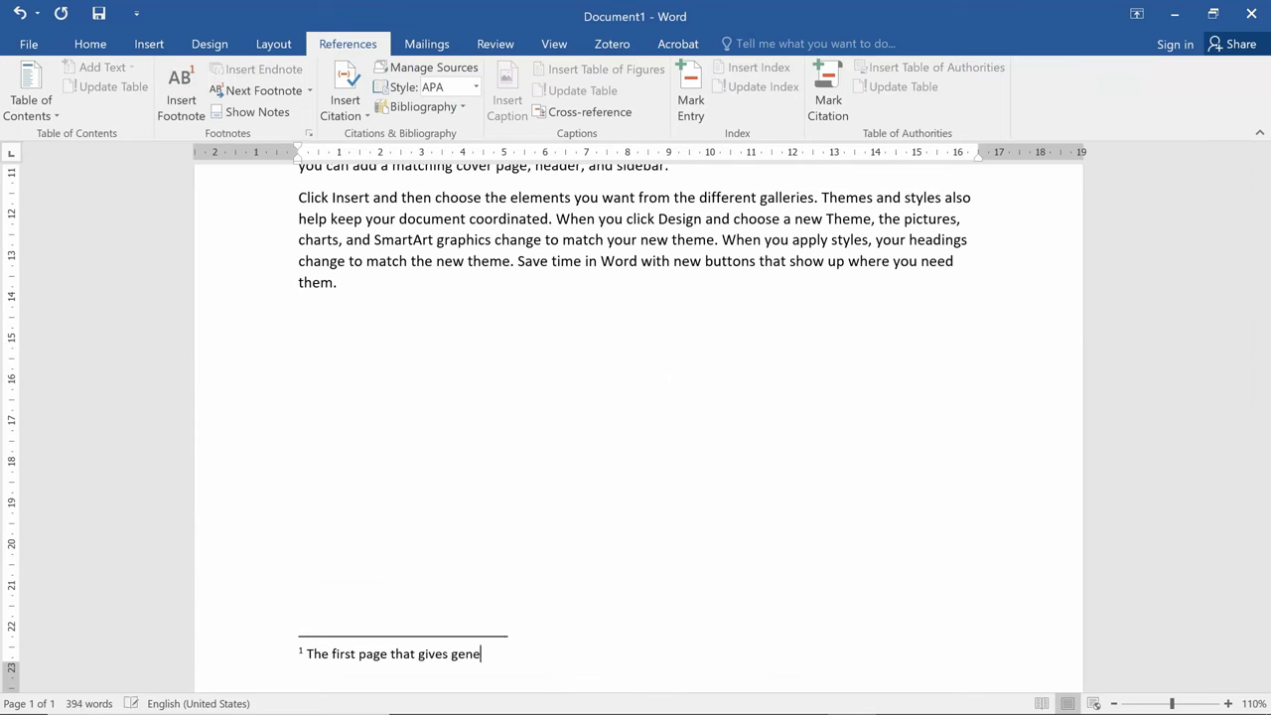
{"action": "type", "text": "ral info"}
{"action": "type", "text": "rmation "}
{"action": "type", "text": "about the"}
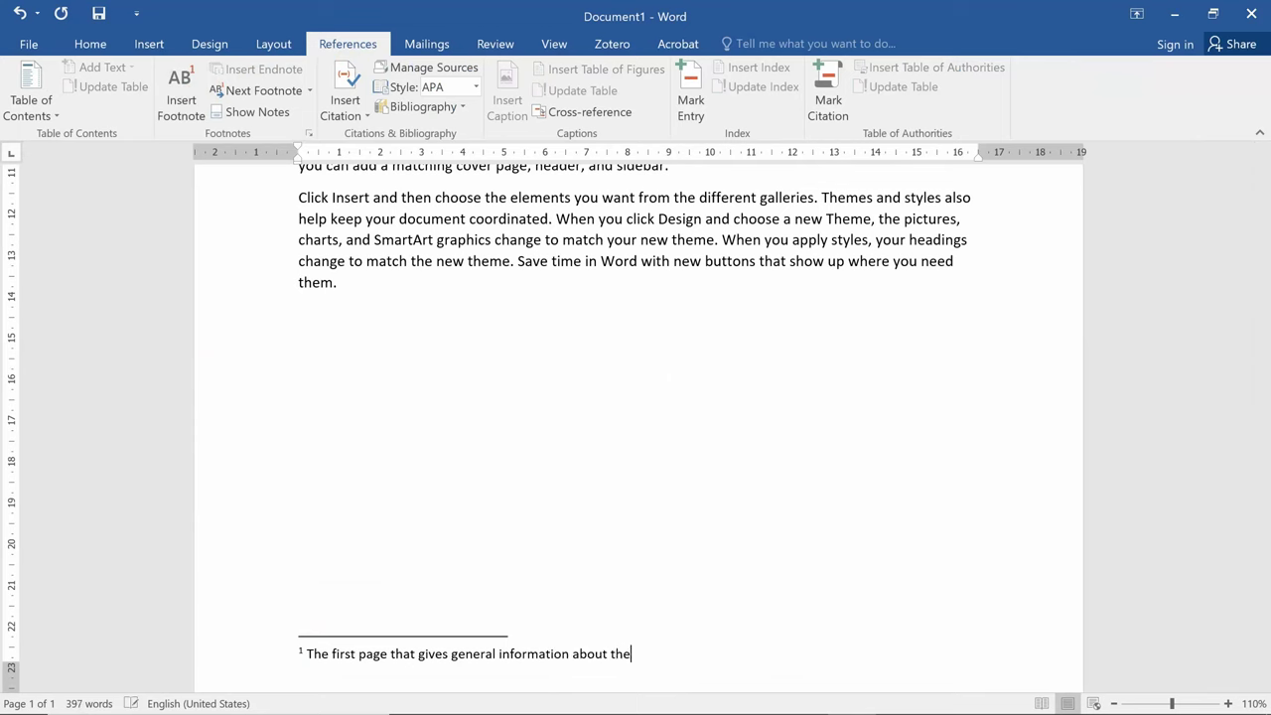
{"action": "type", "text": " doc"}
{"action": "type", "text": "ument"}
{"action": "key", "text": "ctrl+Home"}
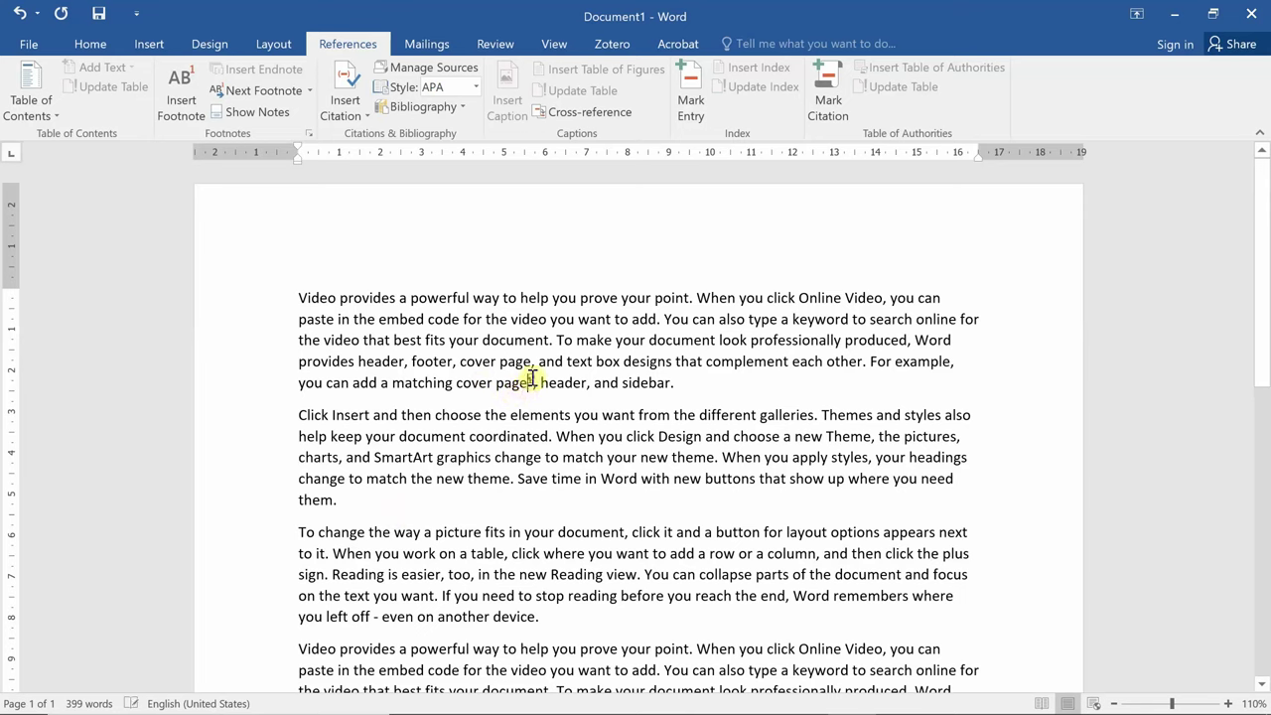
Step: Erase the text of footnote 1 so it is empty, then return to the body text
{"action": "left_click", "coordinate": [528, 383]}
{"action": "mouse_move", "coordinate": [536, 379]}
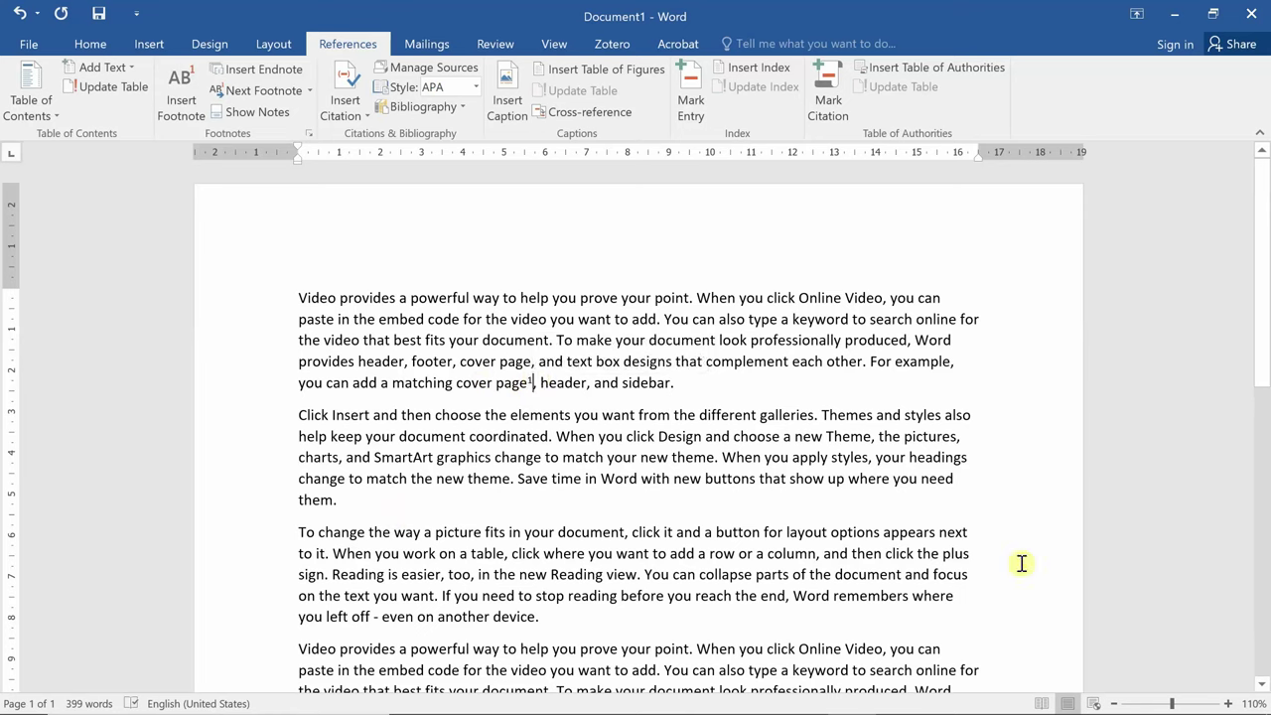
{"action": "scroll", "coordinate": [1022, 563], "scroll_direction": "down", "scroll_amount": 5}
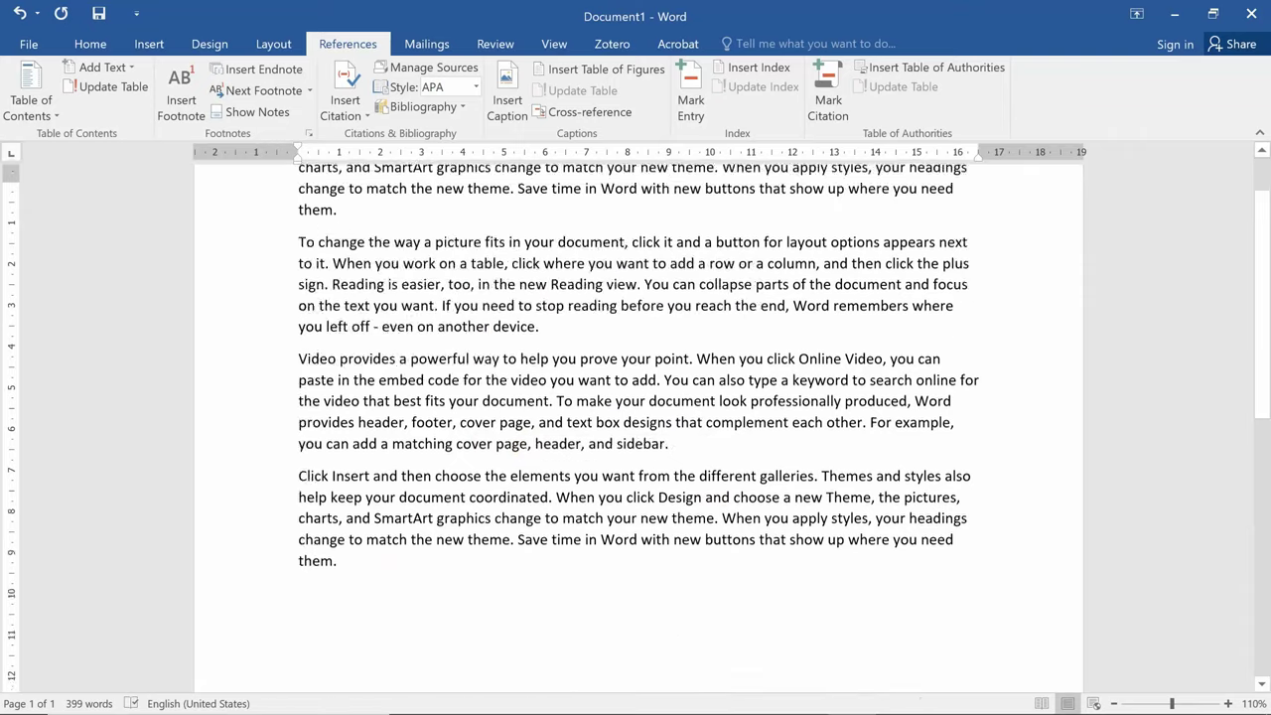
{"action": "scroll", "coordinate": [1021, 563], "scroll_direction": "down", "scroll_amount": 7}
{"action": "left_click", "coordinate": [693, 576]}
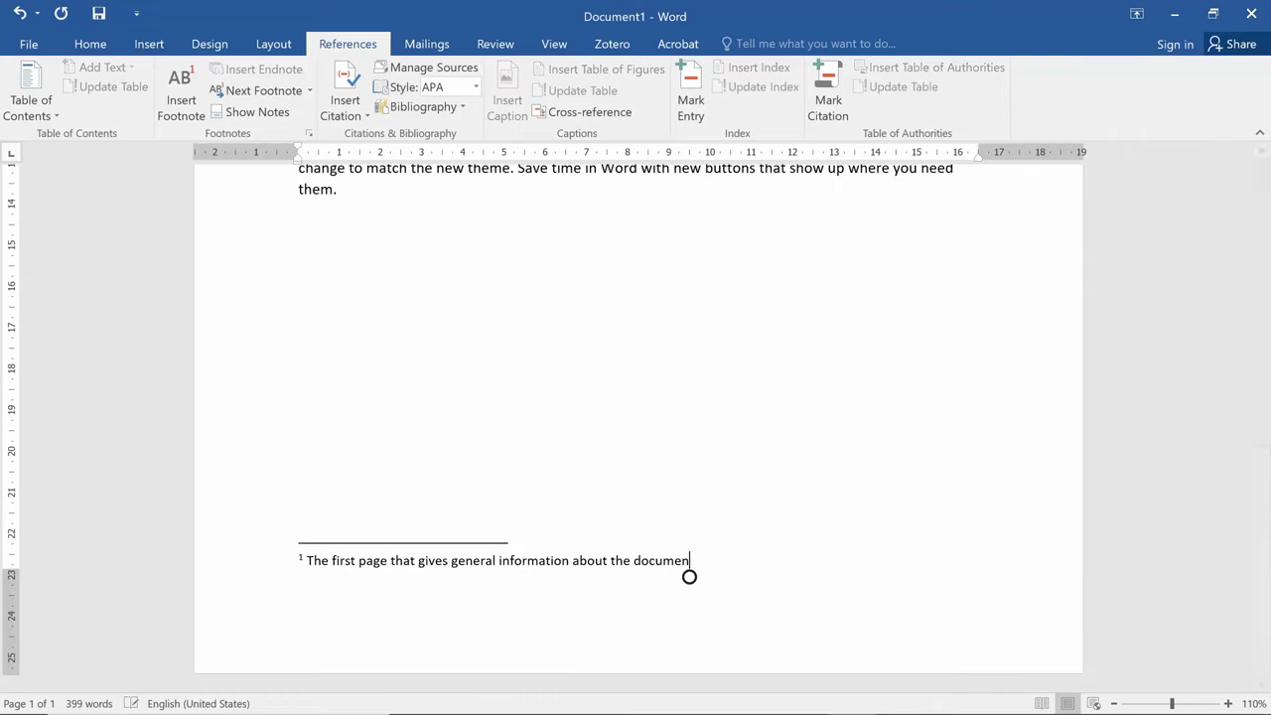
{"action": "key", "text": "BackSpace"}
{"action": "key", "text": "BackSpace"}
{"action": "key", "text": "BackSpace"}
{"action": "key", "text": "BackSpace"}
{"action": "key", "text": "BackSpace"}
{"action": "key", "text": "BackSpace"}
{"action": "key", "text": "BackSpace"}
{"action": "key", "text": "BackSpace"}
{"action": "key", "text": "BackSpace"}
{"action": "key", "text": "BackSpace"}
{"action": "key", "text": "BackSpace"}
{"action": "key", "text": "BackSpace"}
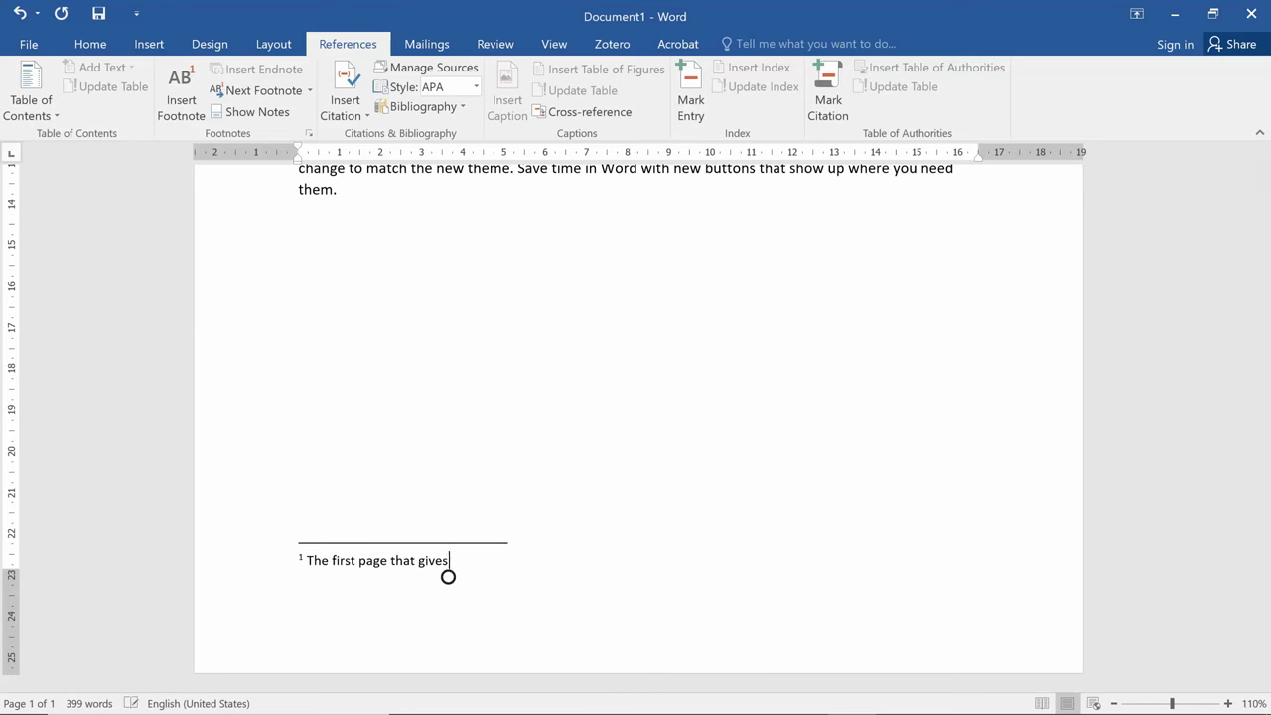
{"action": "key", "text": "BackSpace"}
{"action": "key", "text": "BackSpace"}
{"action": "key", "text": "BackSpace"}
{"action": "key", "text": "BackSpace"}
{"action": "key", "text": "BackSpace"}
{"action": "key", "text": "BackSpace"}
{"action": "key", "text": "BackSpace"}
{"action": "key", "text": "BackSpace"}
{"action": "key", "text": "BackSpace"}
{"action": "key", "text": "BackSpace"}
{"action": "key", "text": "BackSpace"}
{"action": "key", "text": "BackSpace"}
{"action": "key", "text": "BackSpace"}
{"action": "key", "text": "BackSpace"}
{"action": "key", "text": "BackSpace"}
{"action": "key", "text": "BackSpace"}
{"action": "key", "text": "BackSpace"}
{"action": "key", "text": "BackSpace"}
{"action": "key", "text": "BackSpace"}
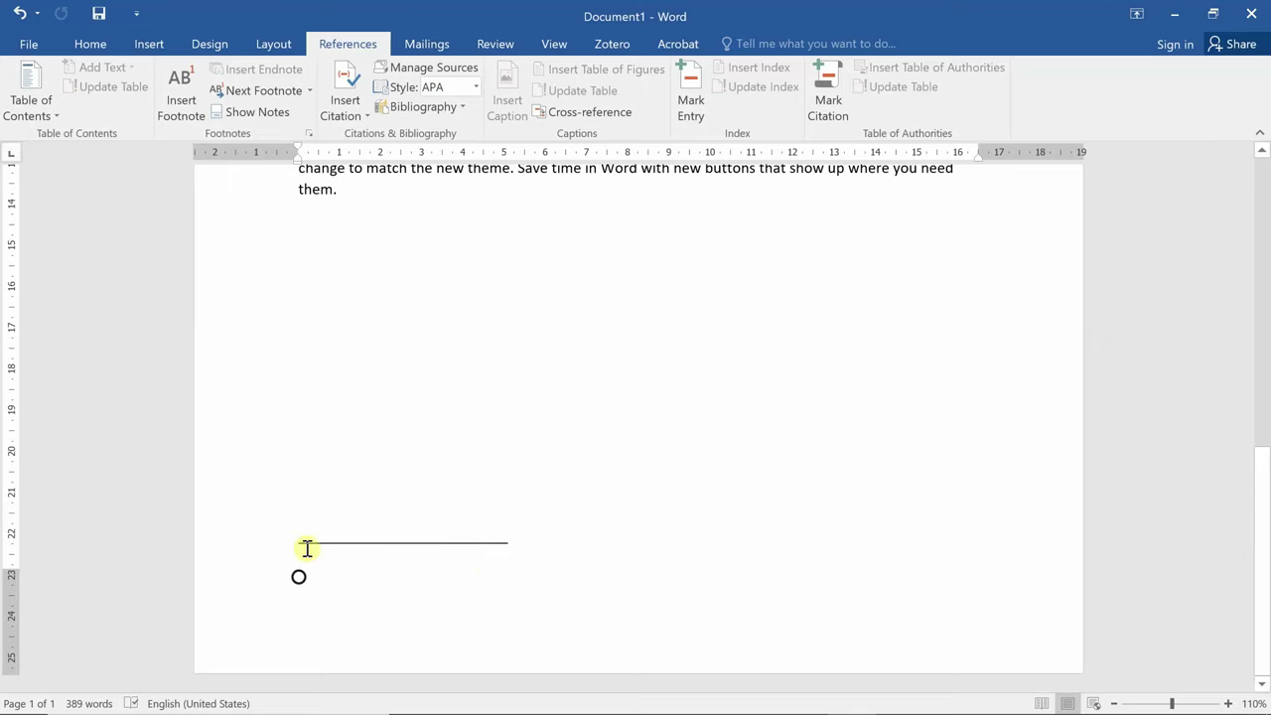
{"action": "key", "text": "Page_Up"}
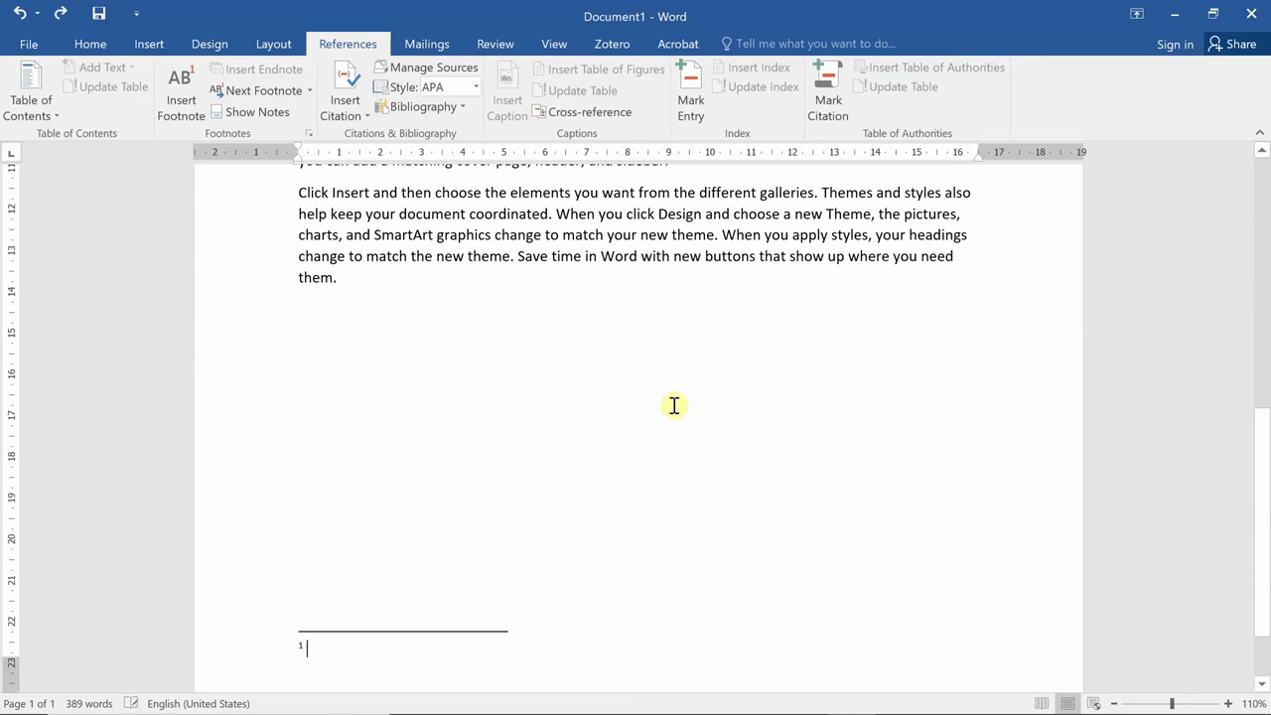
Step: Retype 'The first page that gives general information about the document' and scroll back up
{"action": "type", "text": "The first page that gives genera"}
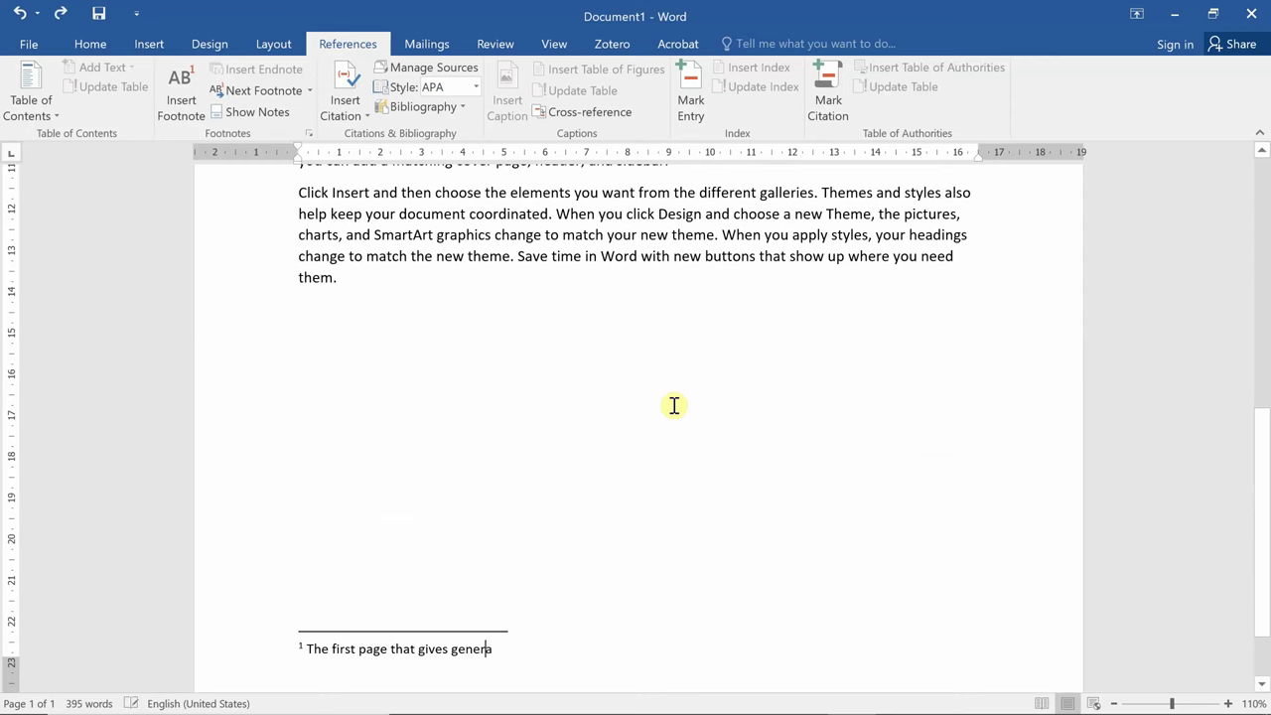
{"action": "type", "text": "l information about the docume"}
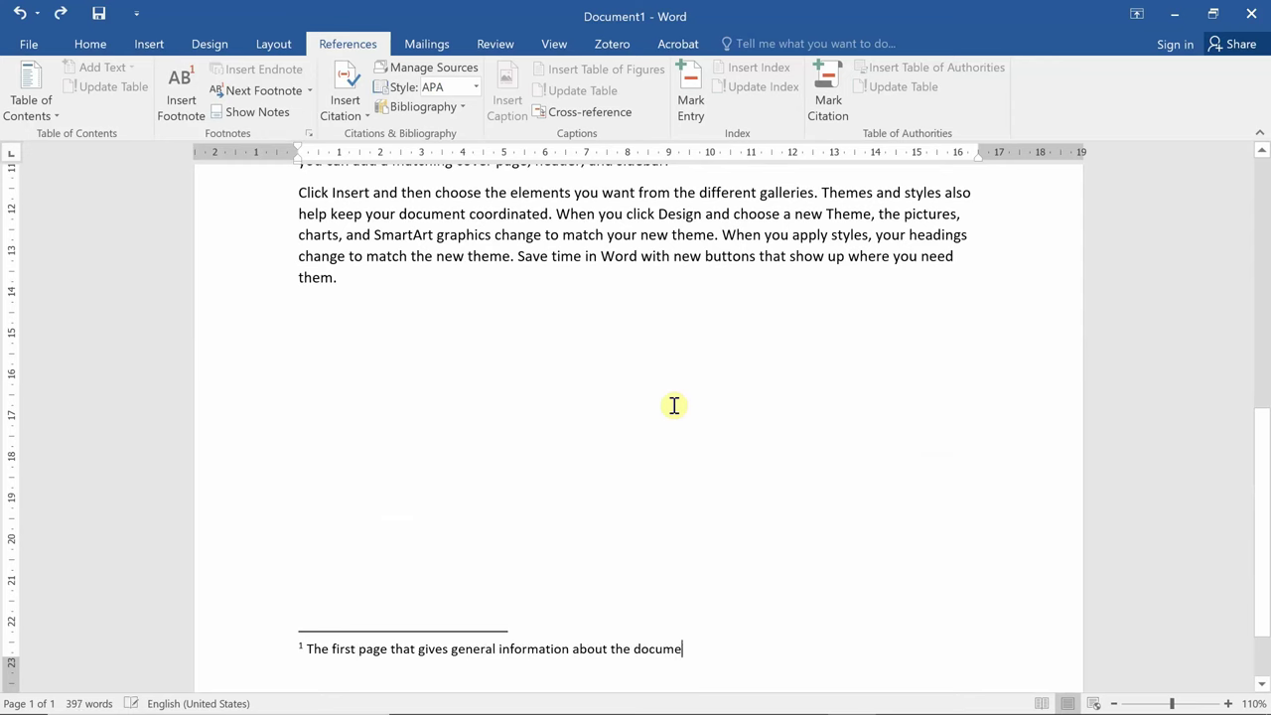
{"action": "type", "text": "nt"}
{"action": "scroll", "coordinate": [673, 405], "scroll_direction": "up", "scroll_amount": 5}
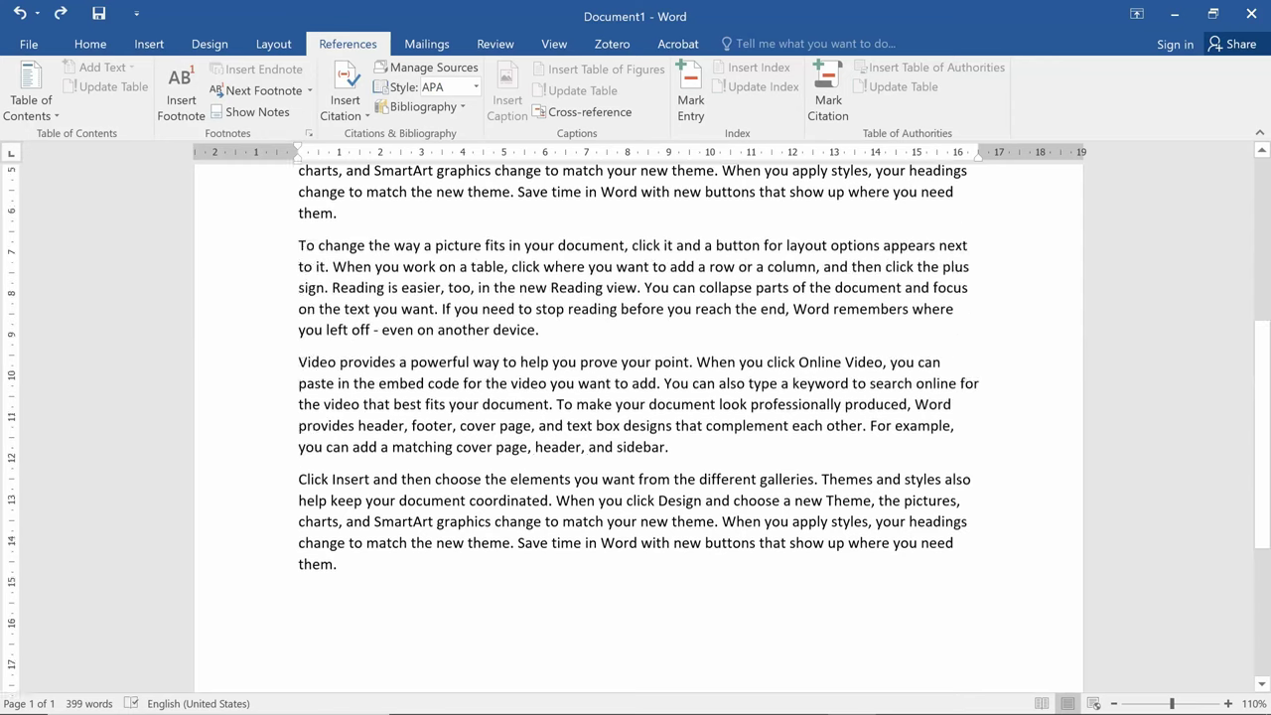
{"action": "scroll", "coordinate": [673, 406], "scroll_direction": "up", "scroll_amount": 3}
{"action": "scroll", "coordinate": [673, 405], "scroll_direction": "up", "scroll_amount": 3}
{"action": "scroll", "coordinate": [673, 405], "scroll_direction": "up", "scroll_amount": 2}
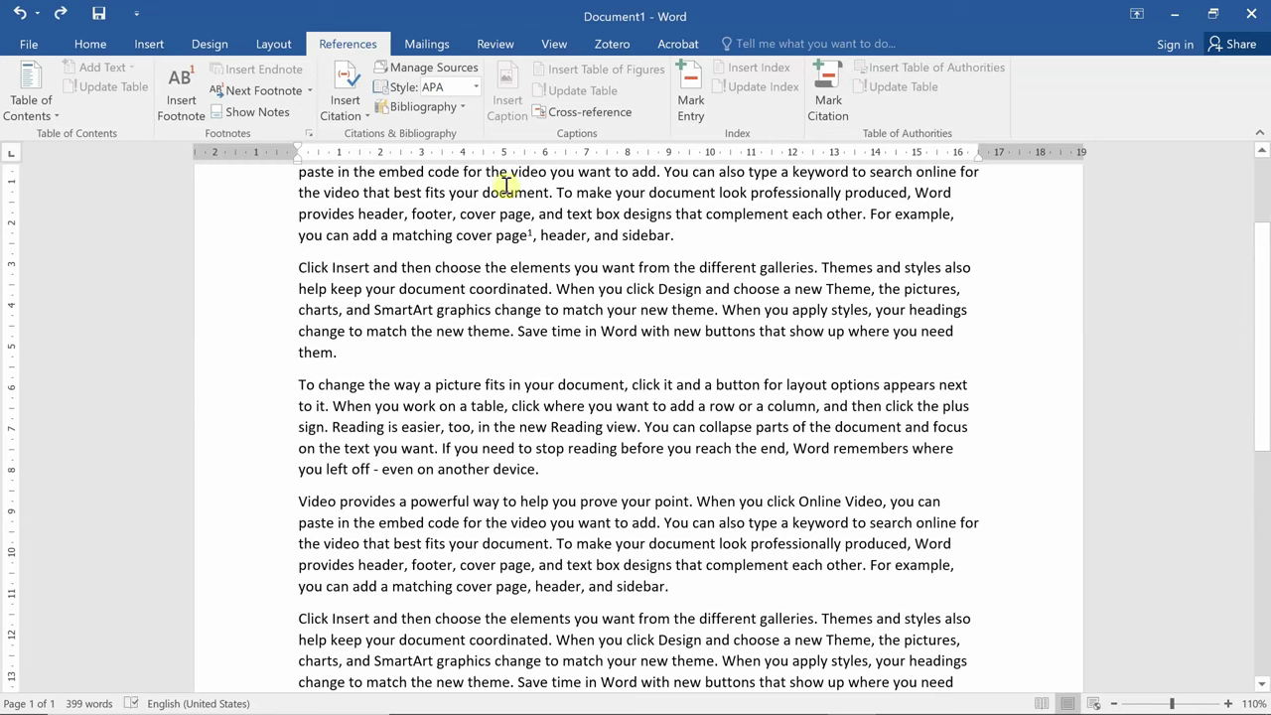
Step: Delete footnote 1 after 'cover page' entirely, bringing the word count back to 388
{"action": "left_click", "coordinate": [528, 236]}
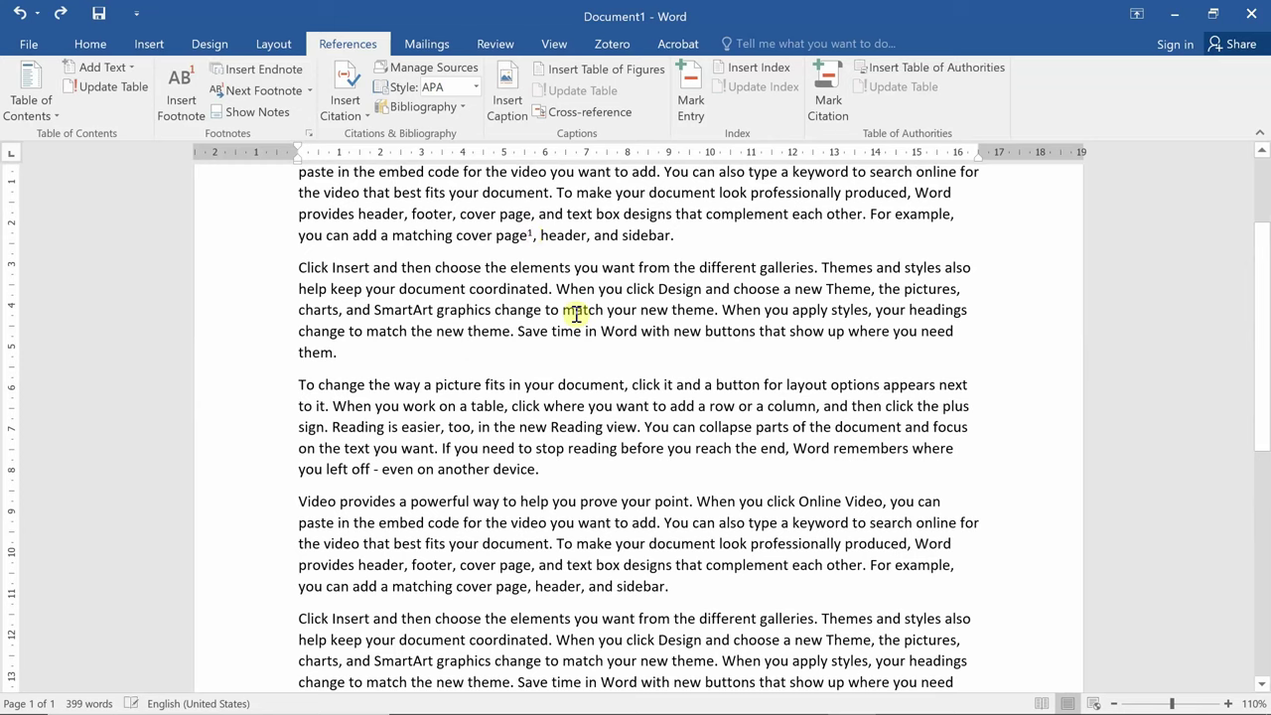
{"action": "key", "text": "BackSpace"}
{"action": "key", "text": "BackSpace"}
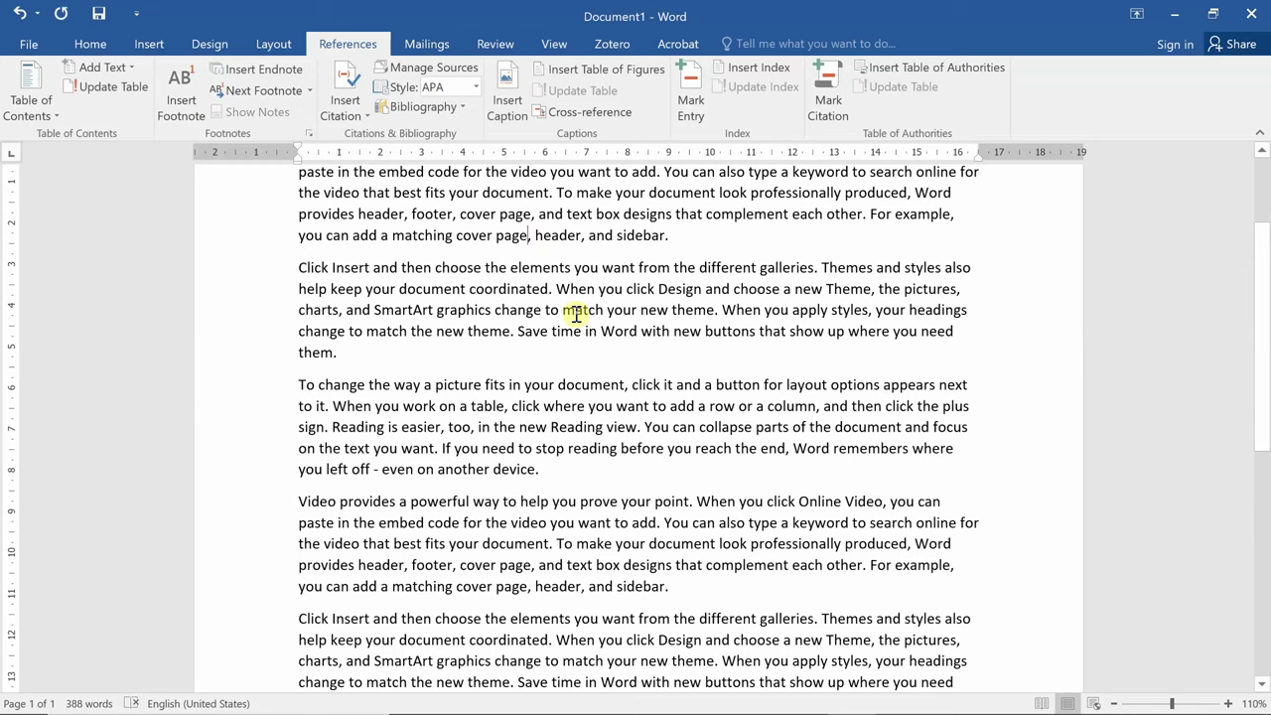
{"action": "scroll", "coordinate": [575, 315], "scroll_direction": "down", "scroll_amount": 8}
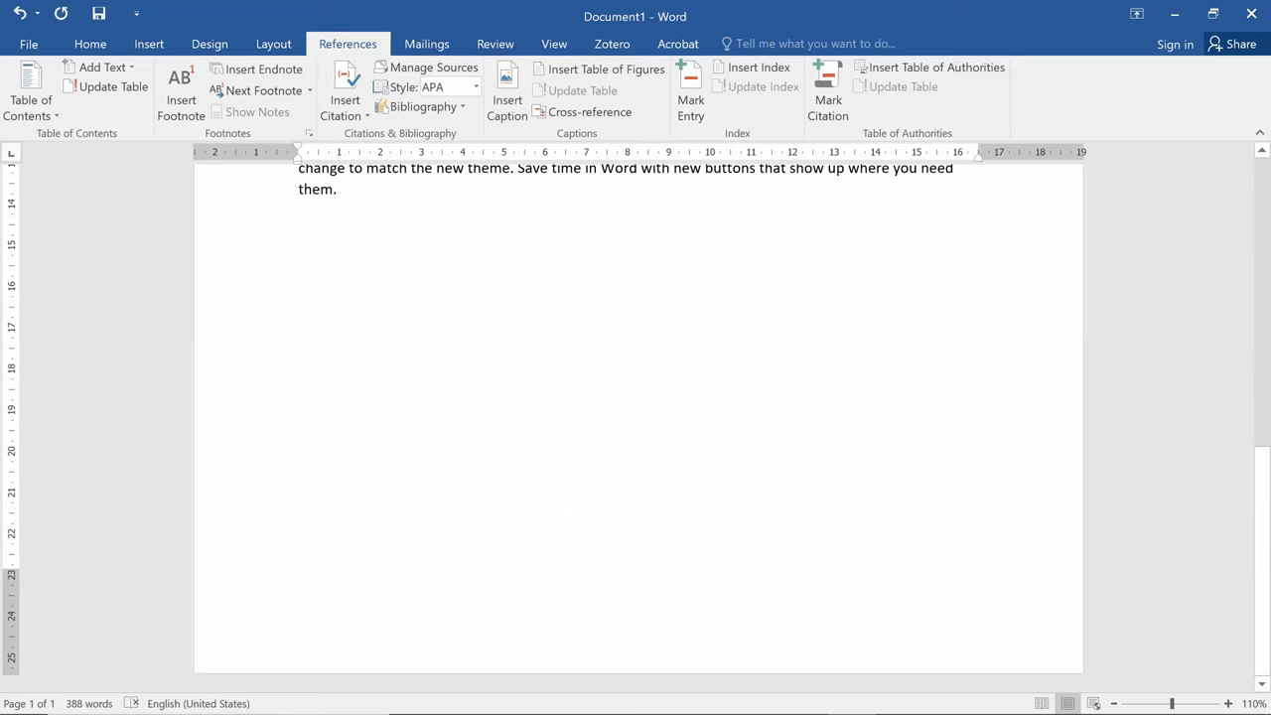
{"action": "scroll", "coordinate": [568, 512], "scroll_direction": "up", "scroll_amount": 1}
{"action": "scroll", "coordinate": [561, 487], "scroll_direction": "up", "scroll_amount": 3}
{"action": "scroll", "coordinate": [546, 446], "scroll_direction": "up", "scroll_amount": 3}
{"action": "scroll", "coordinate": [527, 396], "scroll_direction": "up", "scroll_amount": 3}
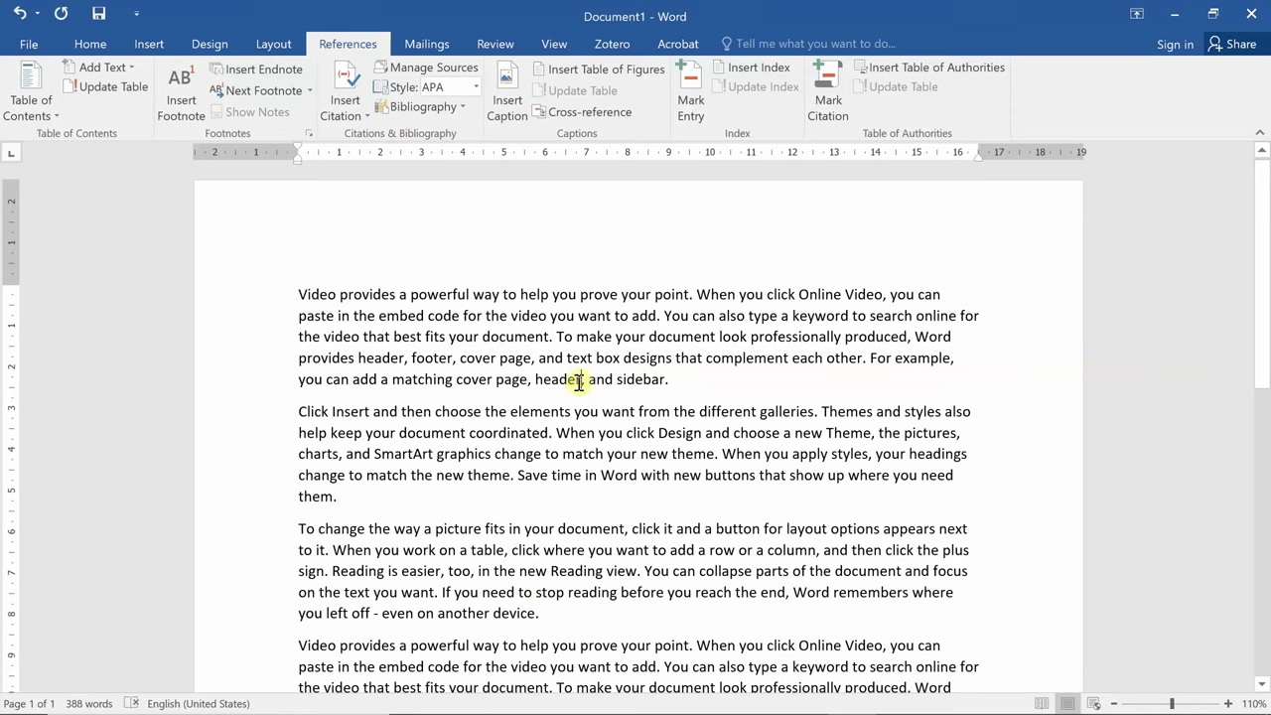
Step: Insert a new empty footnote 1 after 'header', return to the body, and click the separator line
{"action": "left_click", "coordinate": [181, 99]}
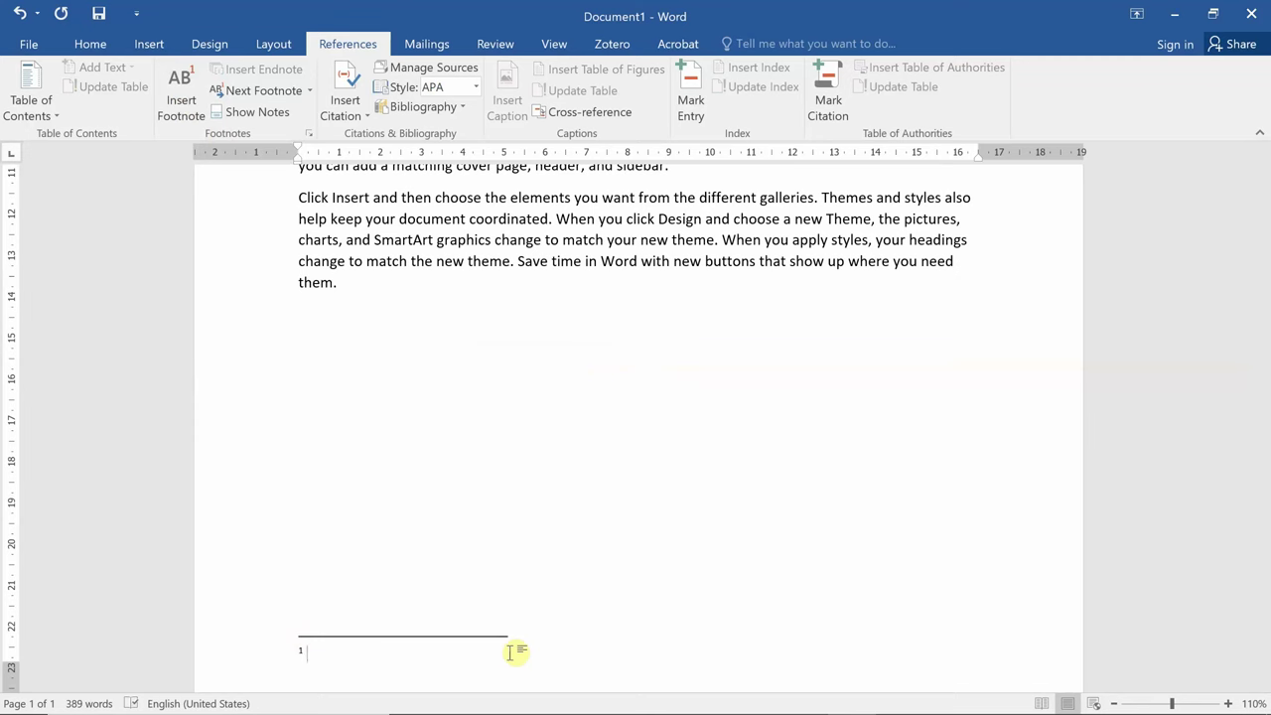
{"action": "key", "text": "shift+F5"}
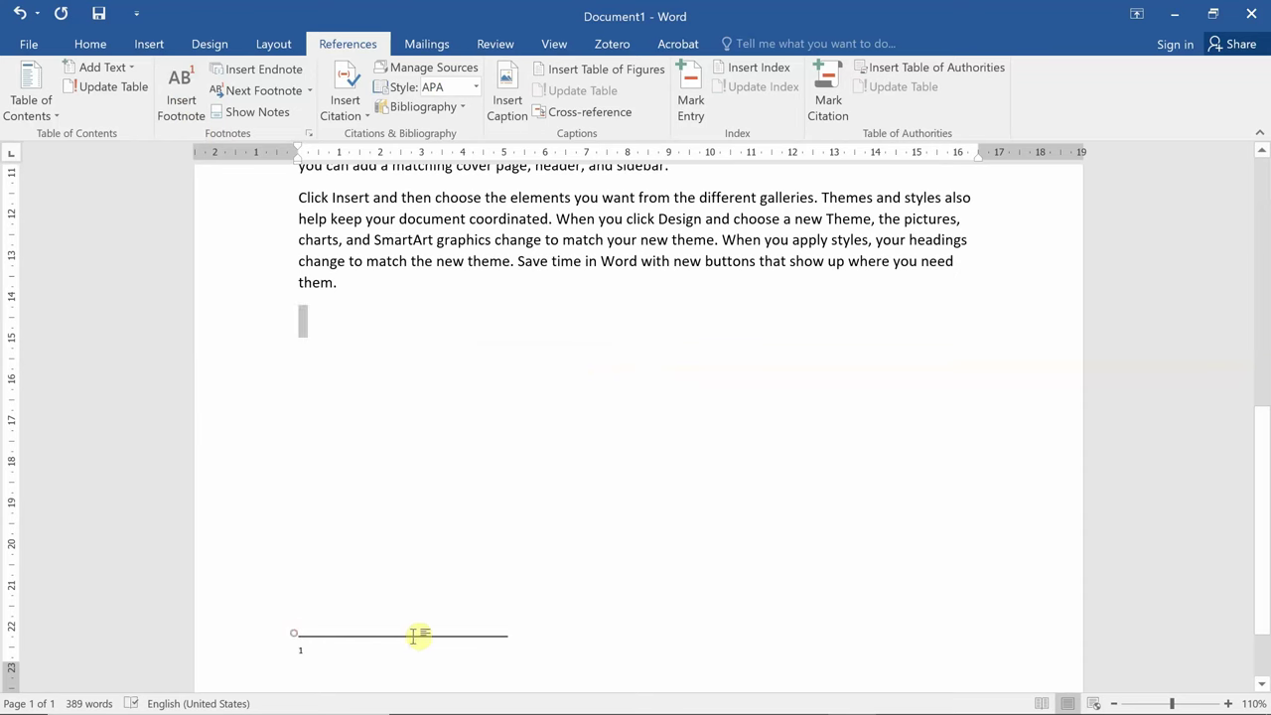
{"action": "left_click", "coordinate": [479, 637]}
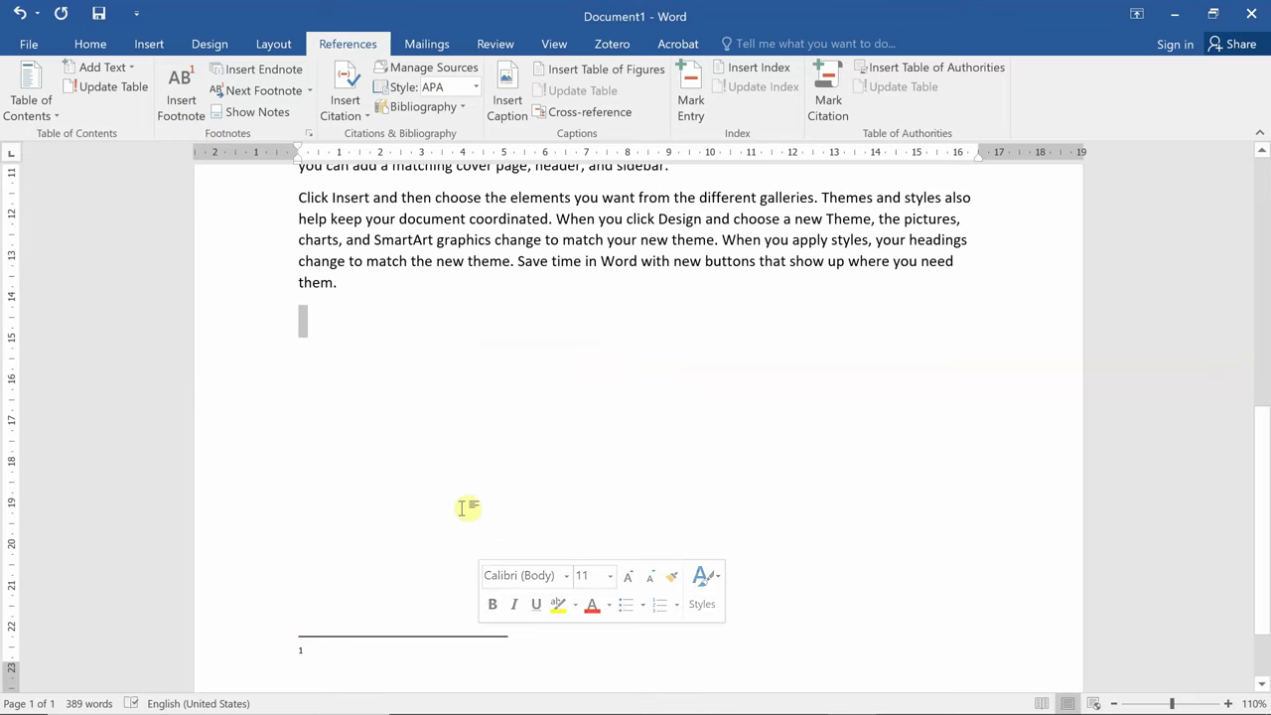
Step: Switch to Draft view, show the notes pane, and open the Footnote Separator for editing
{"action": "left_click", "coordinate": [553, 49]}
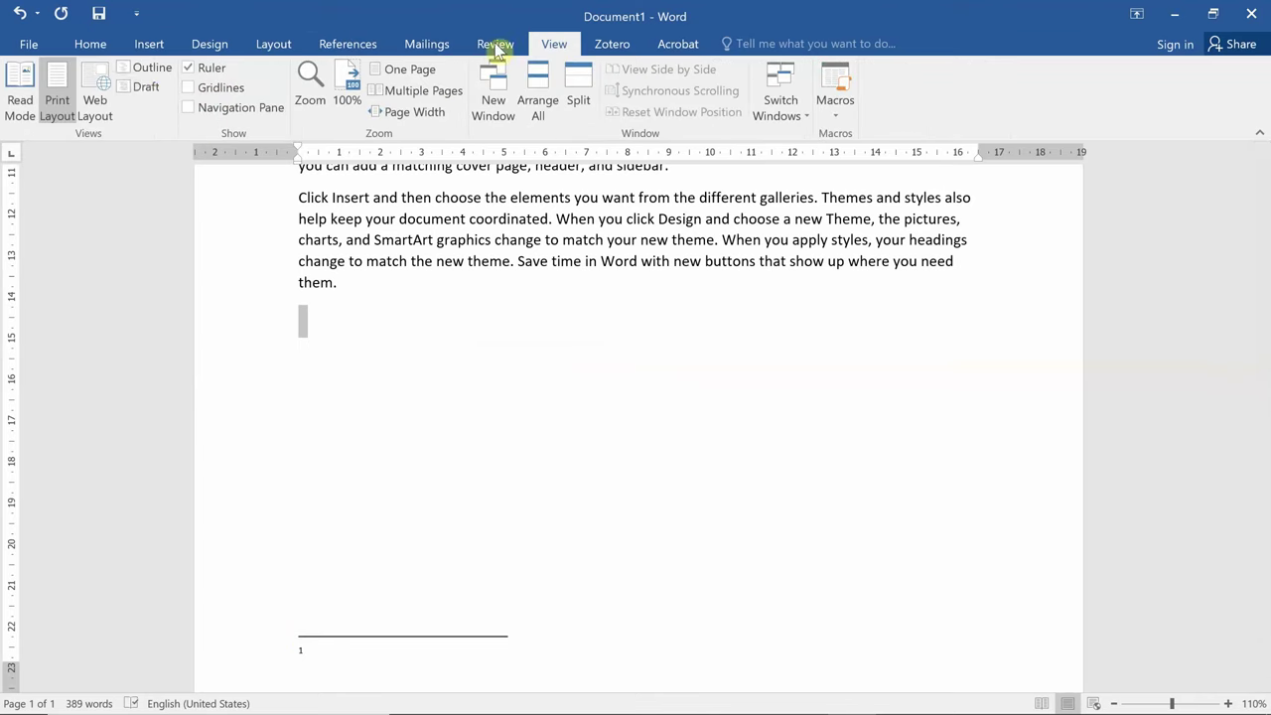
{"action": "left_click", "coordinate": [149, 87]}
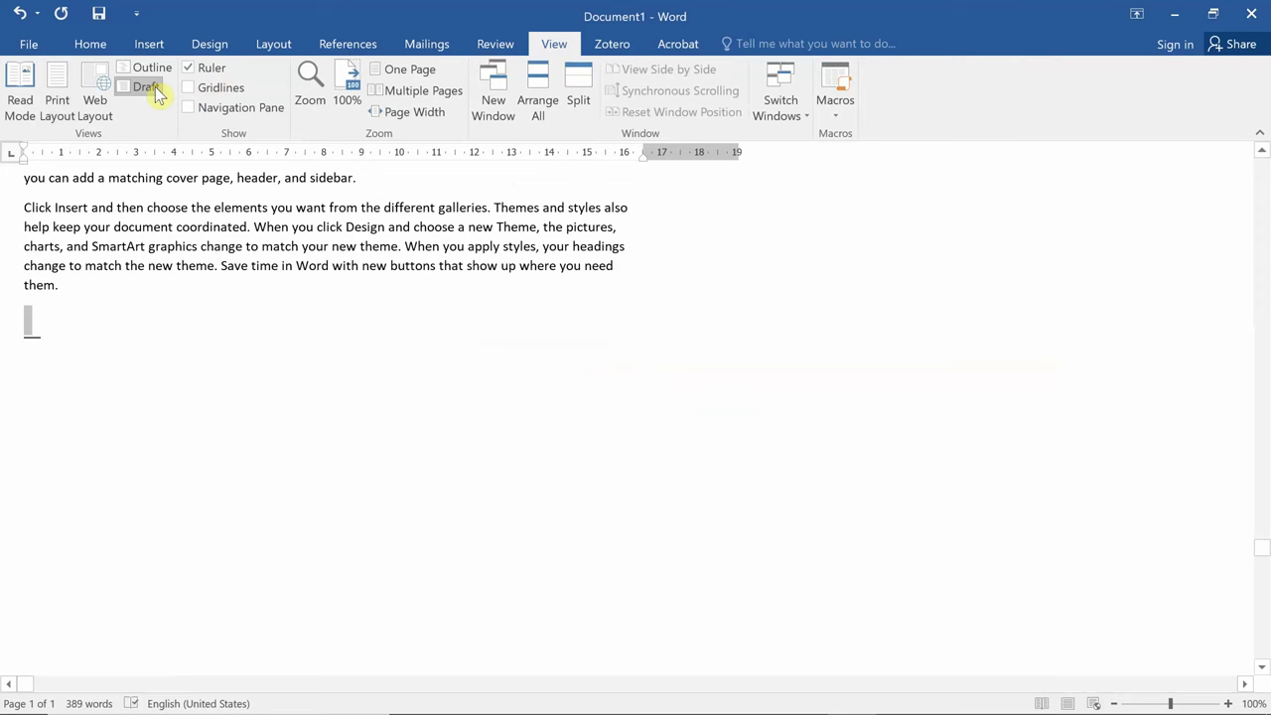
{"action": "left_click", "coordinate": [355, 47]}
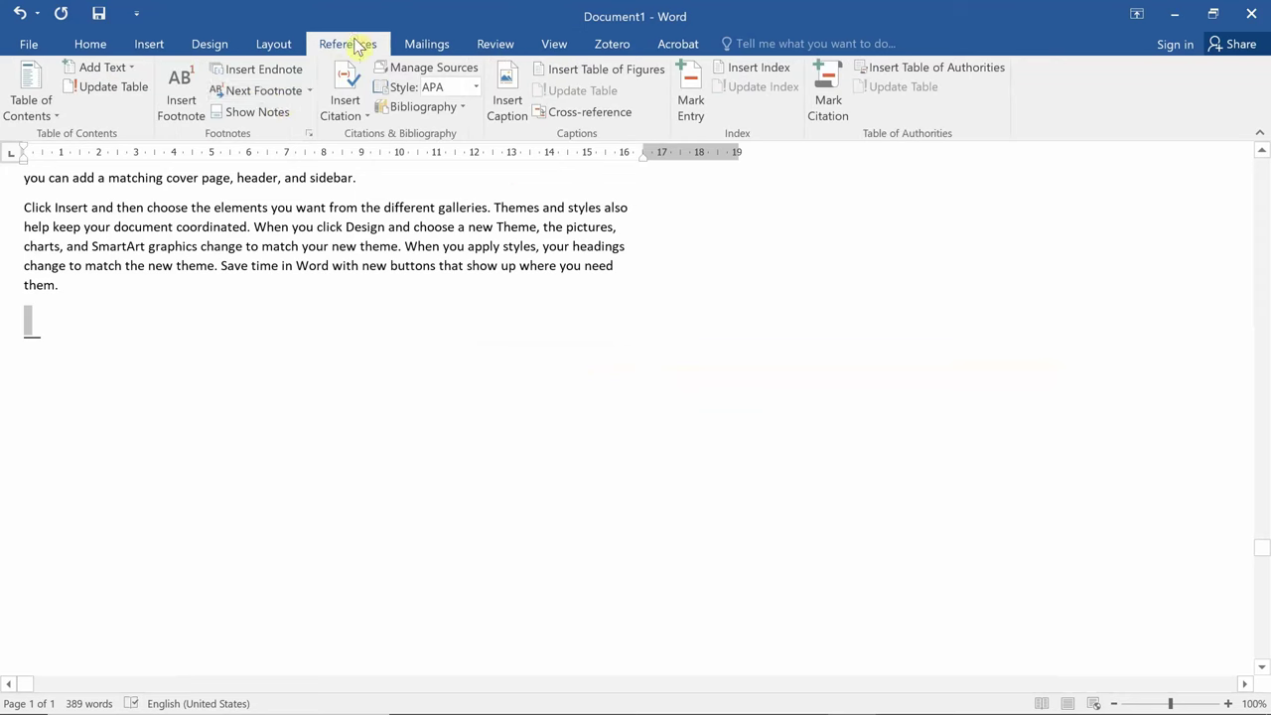
{"action": "left_click", "coordinate": [255, 117]}
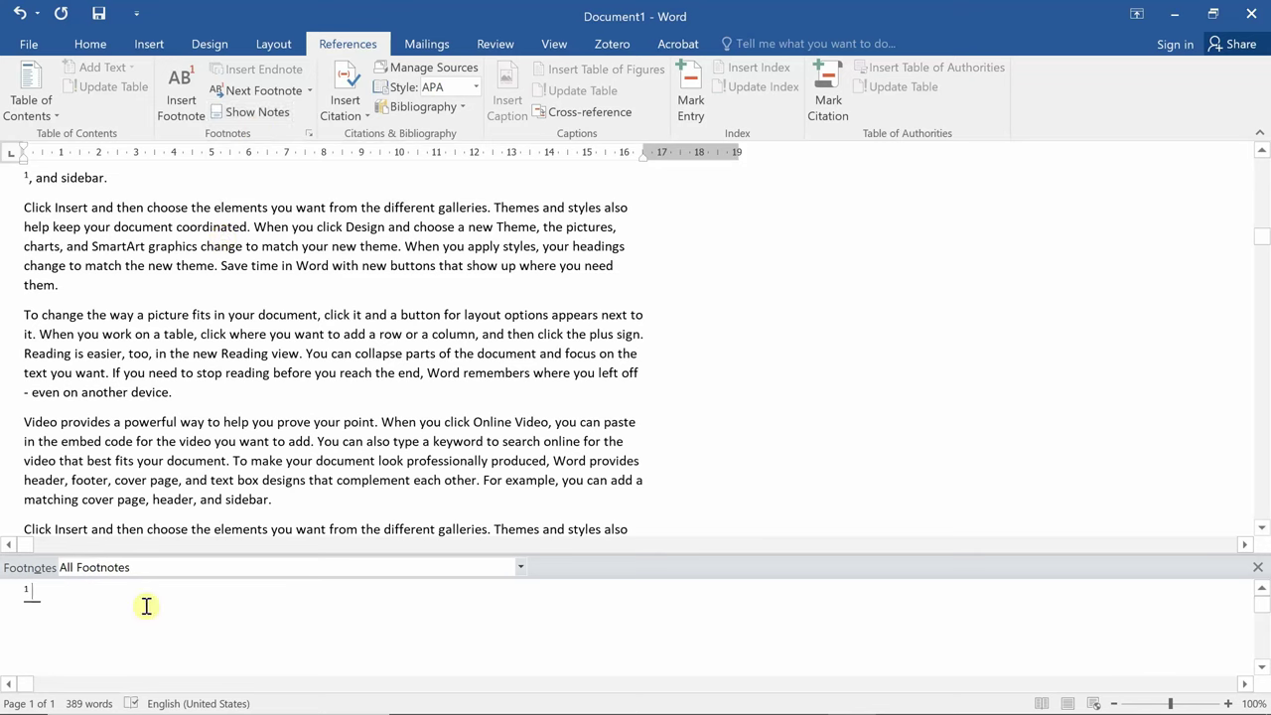
{"action": "left_click", "coordinate": [520, 567]}
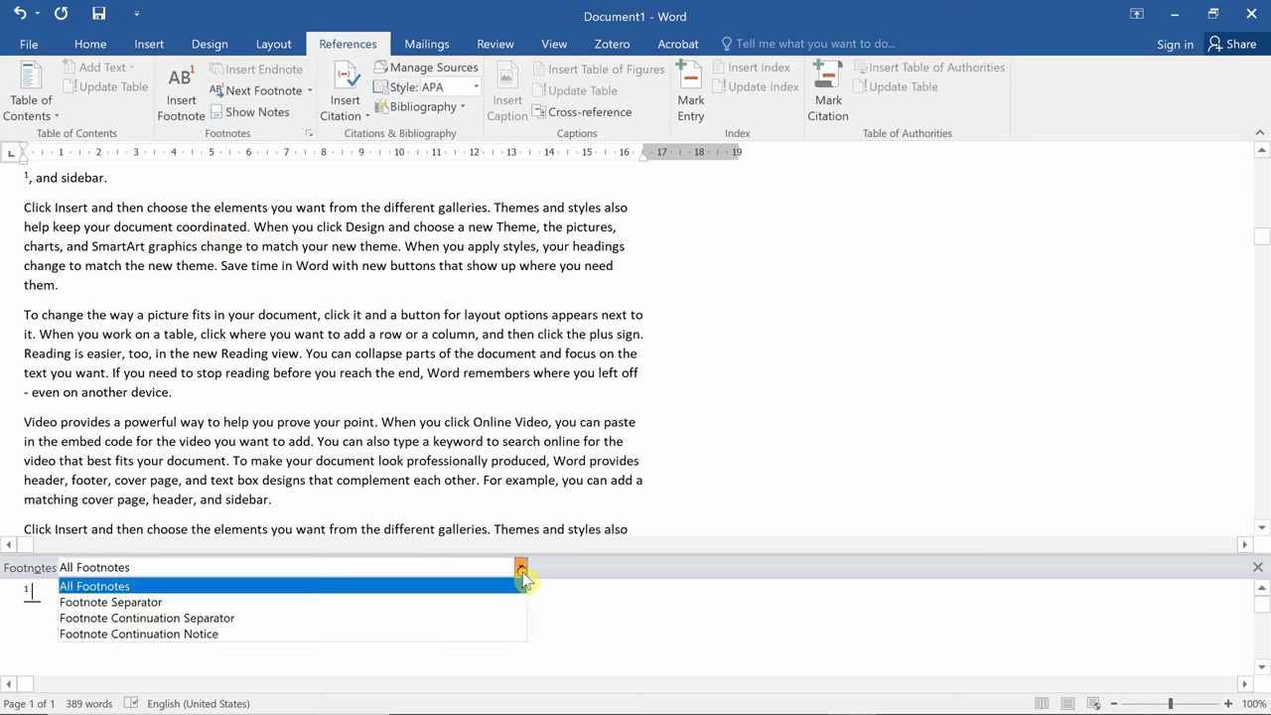
{"action": "left_click", "coordinate": [478, 603]}
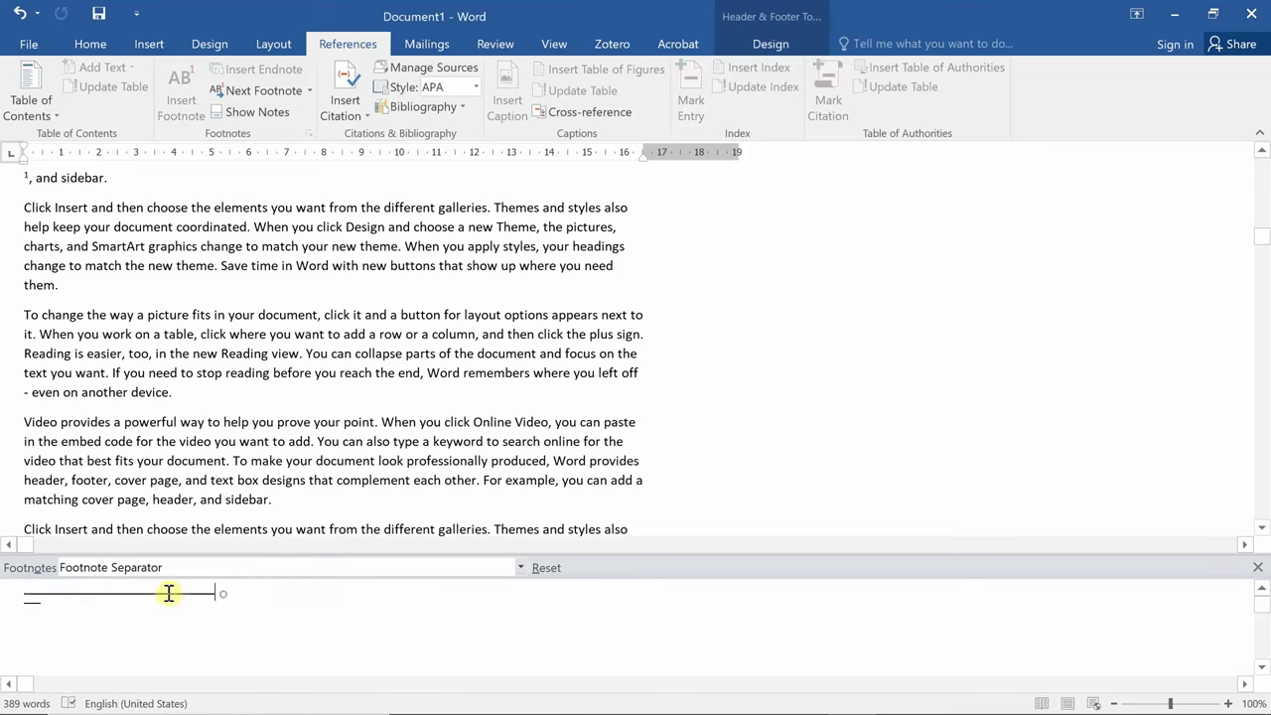
Step: Set the footnote separator line to right-to-left so it moves to the right margin
{"action": "left_click_drag", "start_coordinate": [170, 596], "coordinate": [99, 596]}
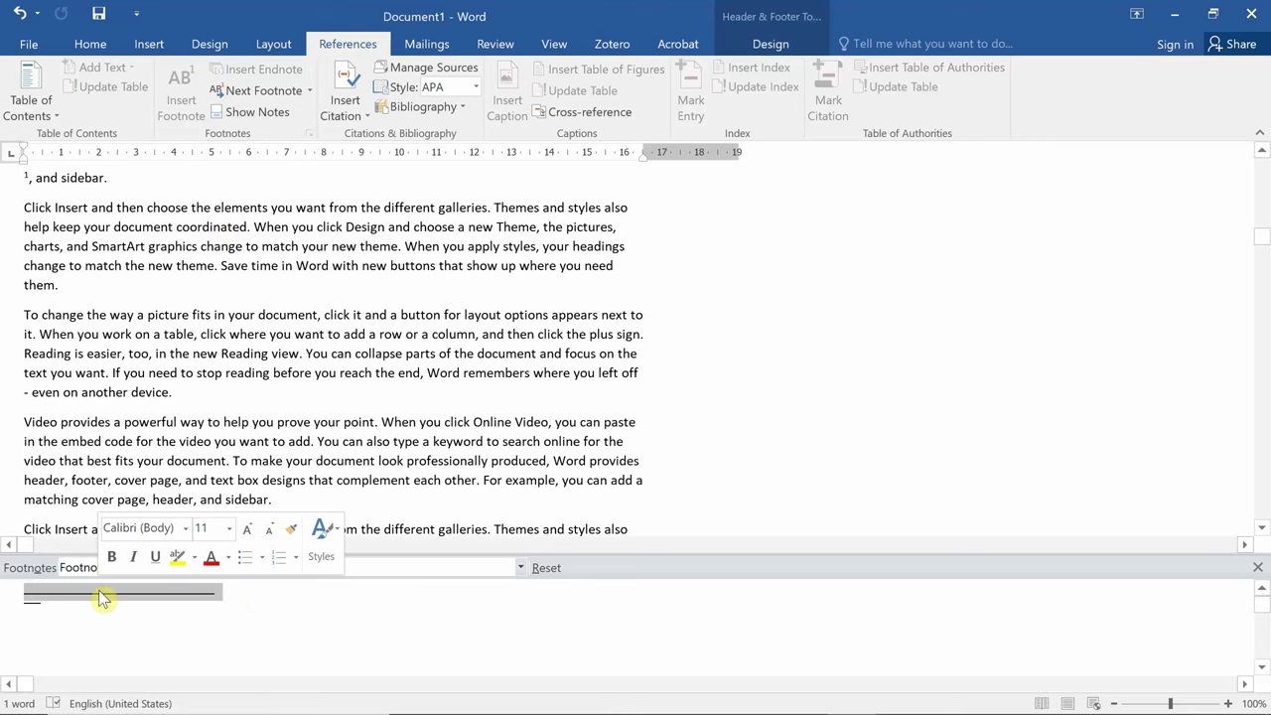
{"action": "left_click", "coordinate": [89, 43]}
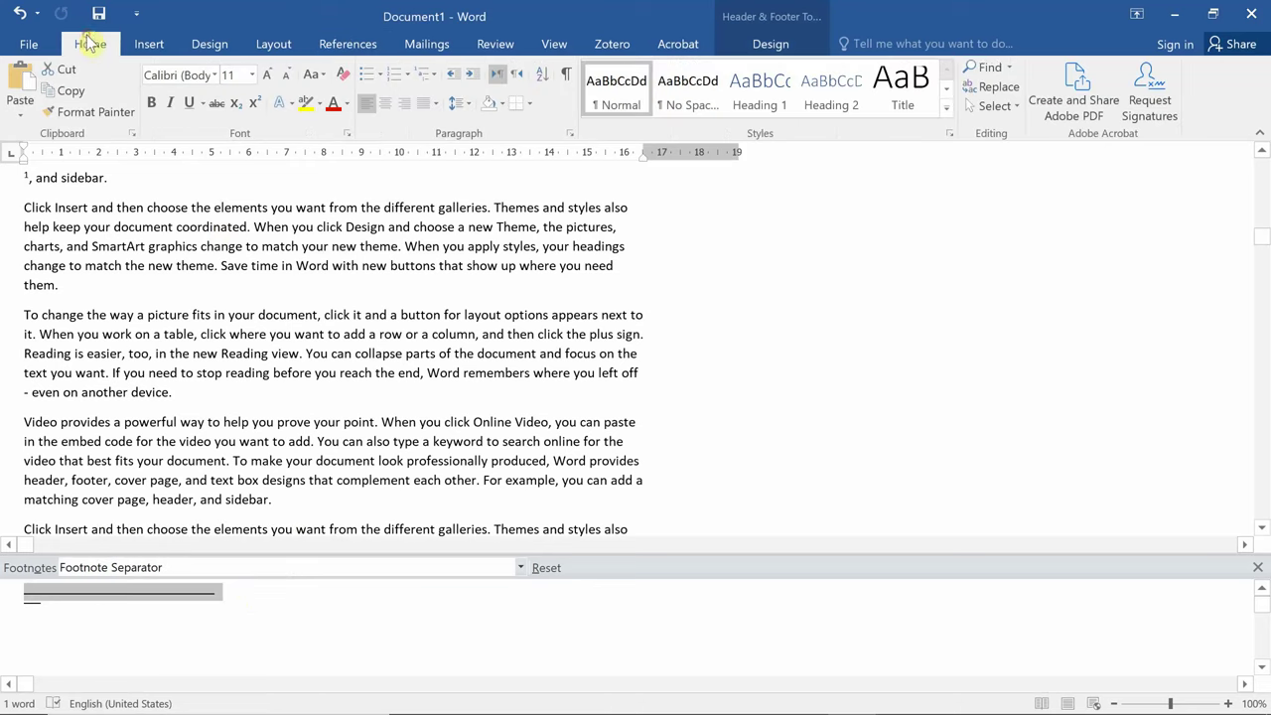
{"action": "left_click", "coordinate": [521, 77]}
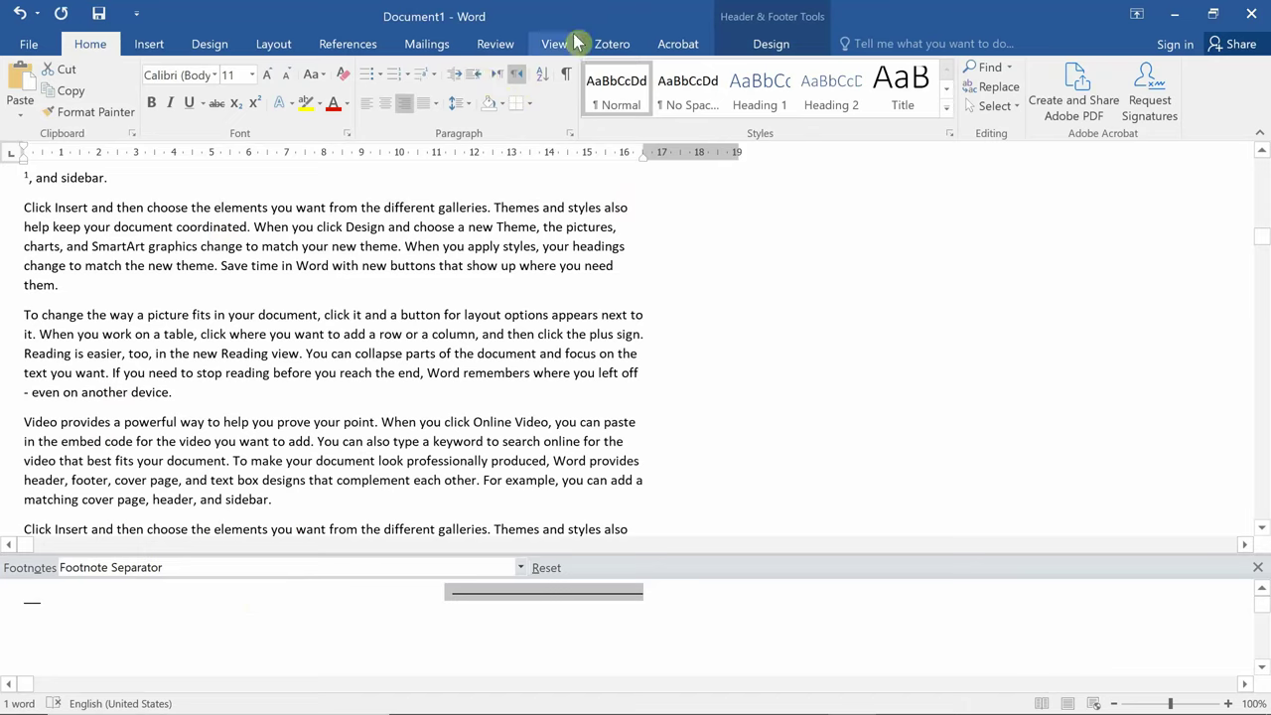
{"action": "left_click", "coordinate": [562, 46]}
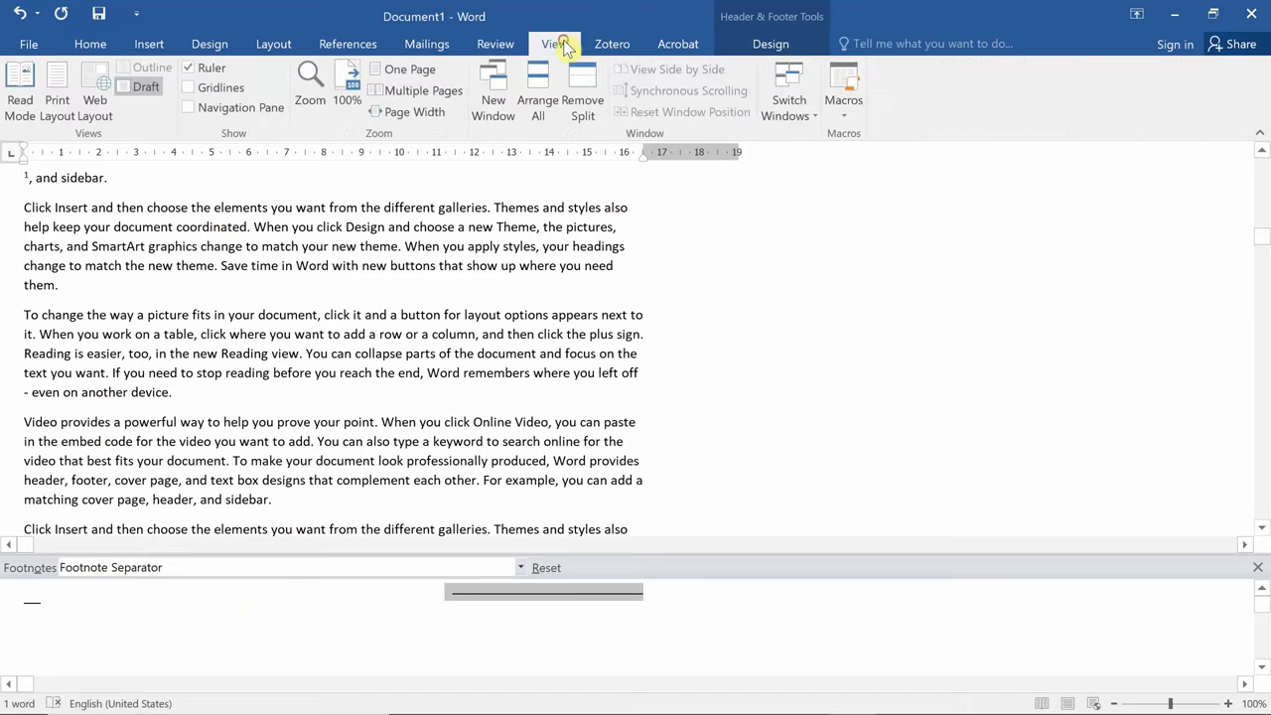
Step: Return the document to Print Layout view, with the separator now at the right
{"action": "left_click", "coordinate": [59, 100]}
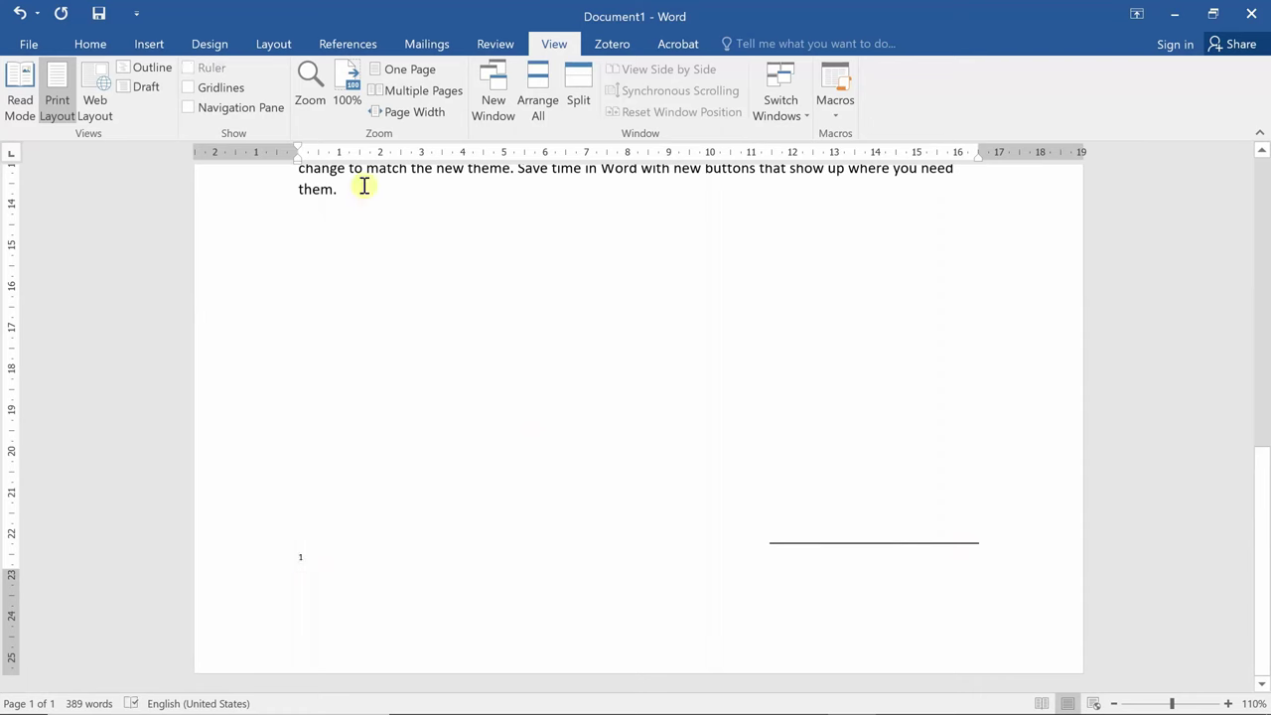
{"action": "left_click", "coordinate": [97, 45]}
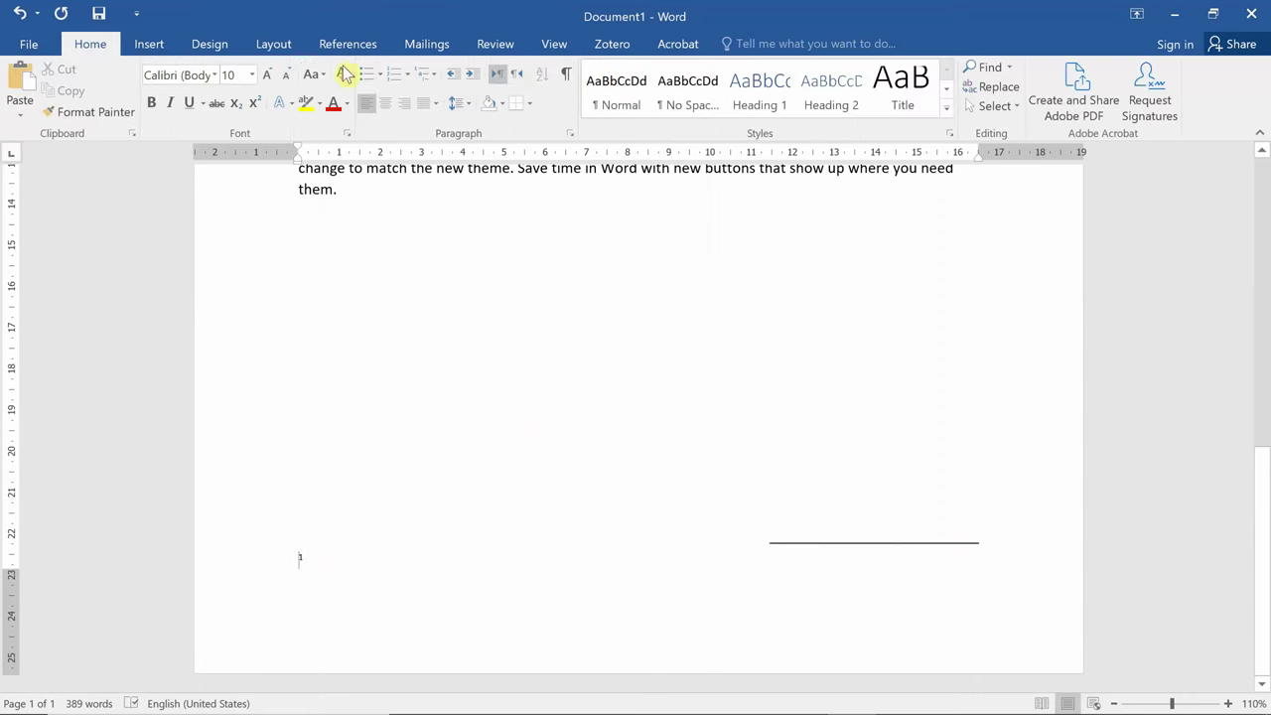
Step: Make footnote 1 right-to-left, switch input to Arabic (Lebanon), and paste 'ترويسة'
{"action": "left_click", "coordinate": [518, 74]}
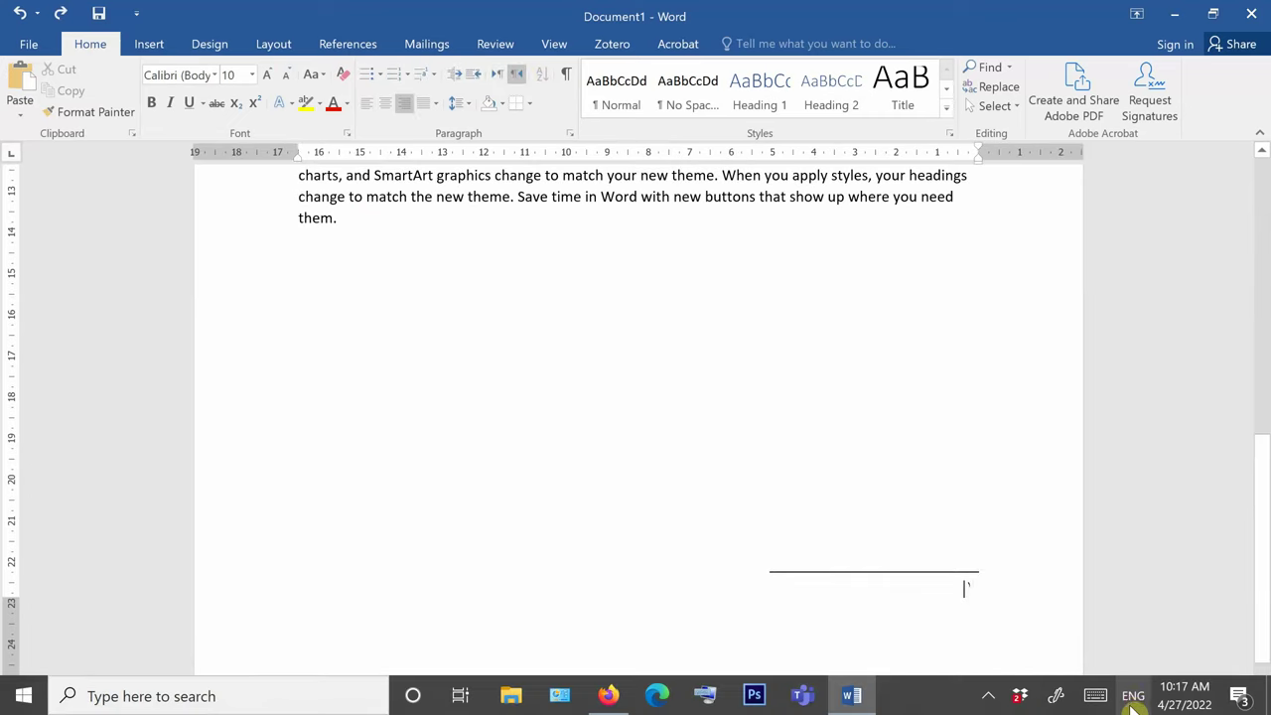
{"action": "left_click", "coordinate": [1131, 697]}
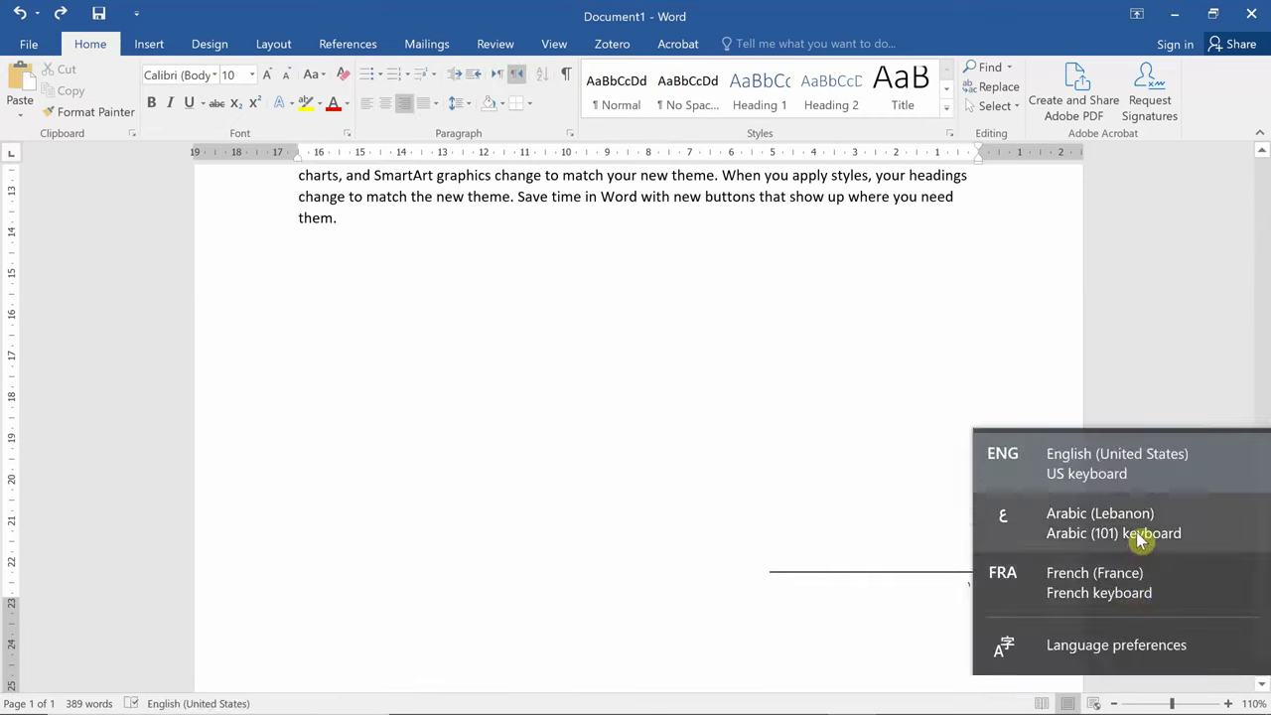
{"action": "left_click", "coordinate": [1128, 531]}
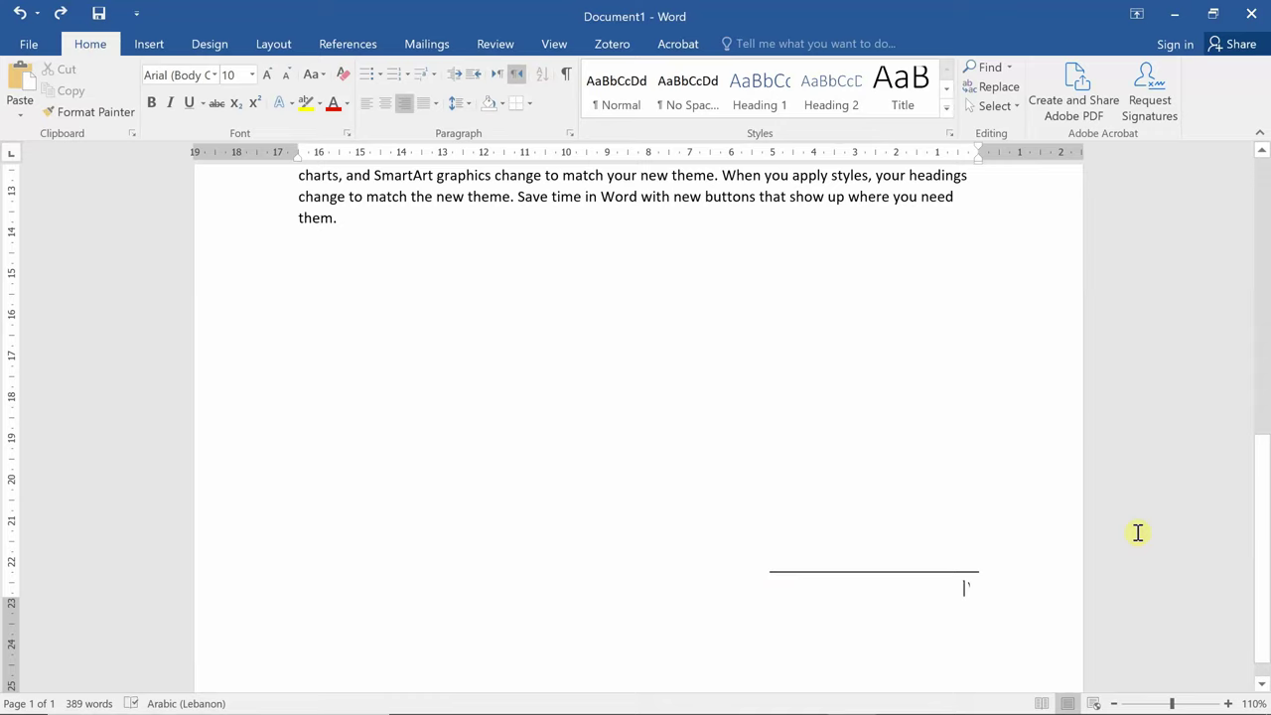
{"action": "type", "text": "ترويسة"}
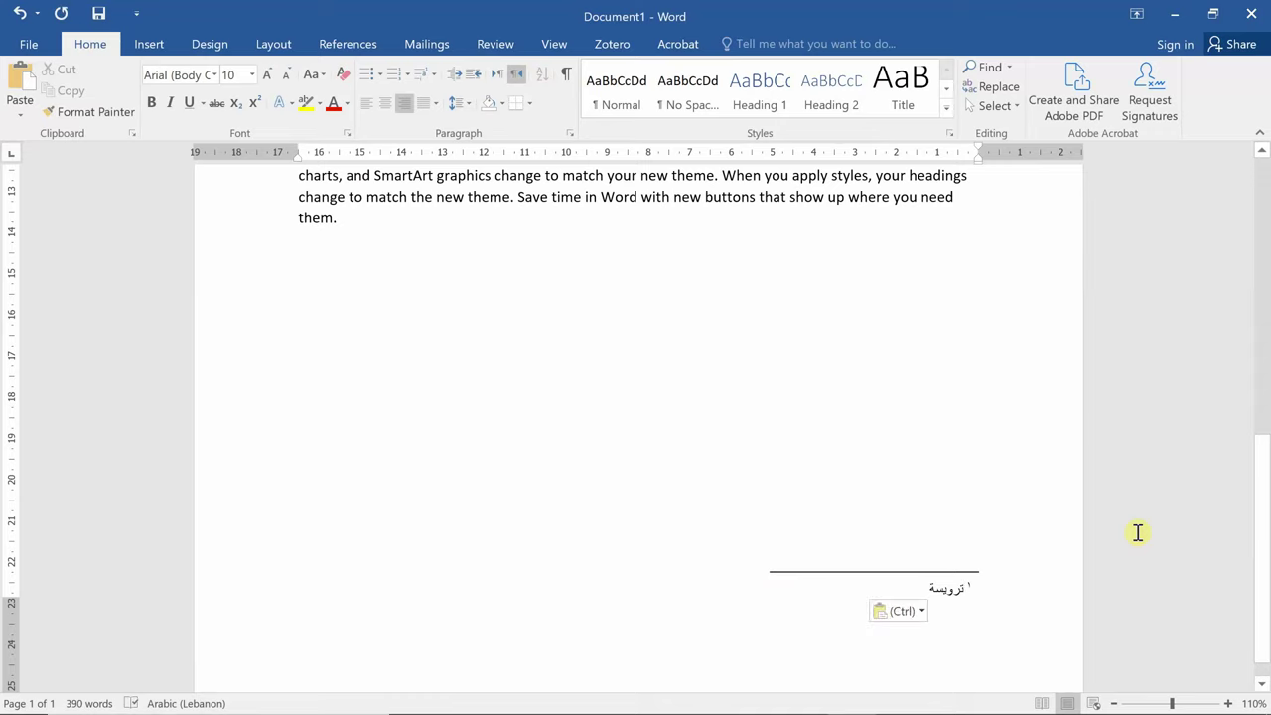